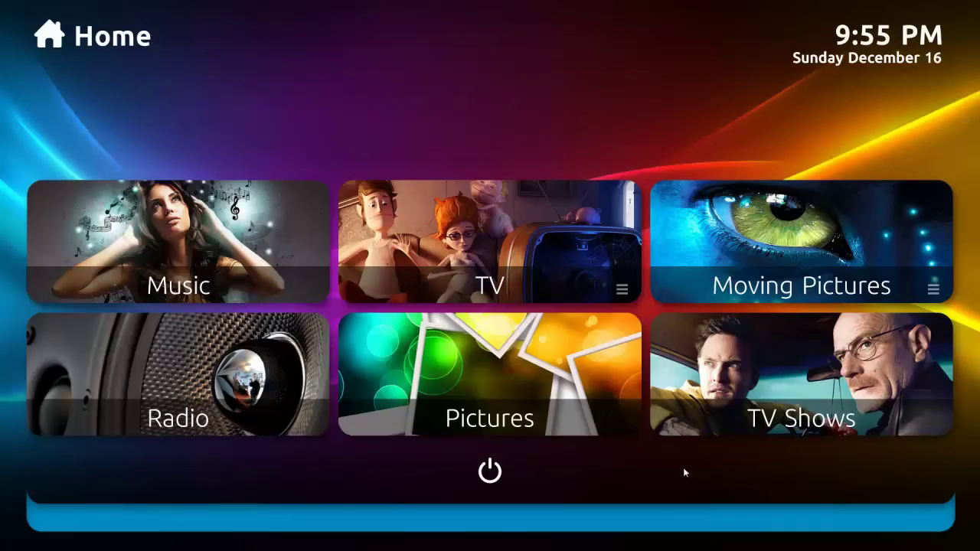
Look through both pages of home screen tiles, from Settings and Plugins back to TV and Music.
key(Right)
key(Right)
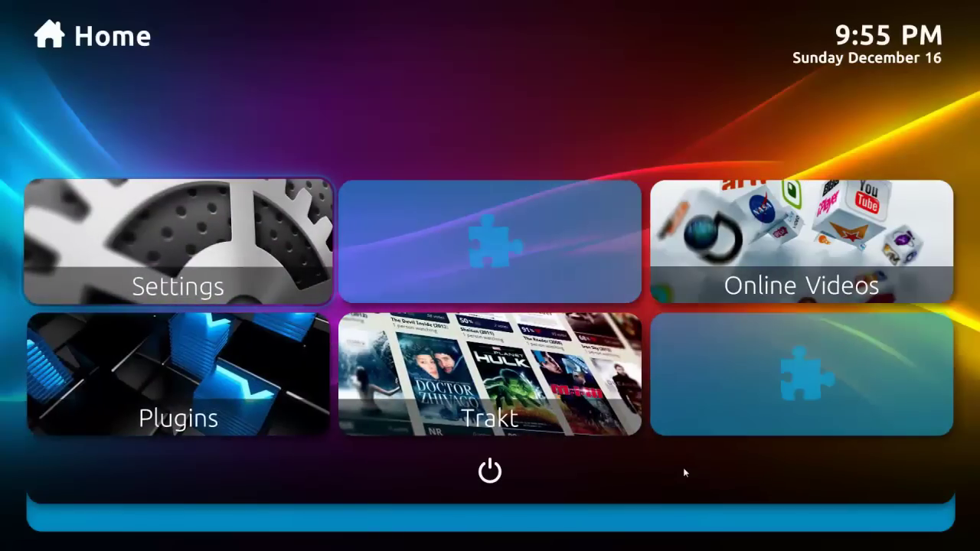
key(Down)
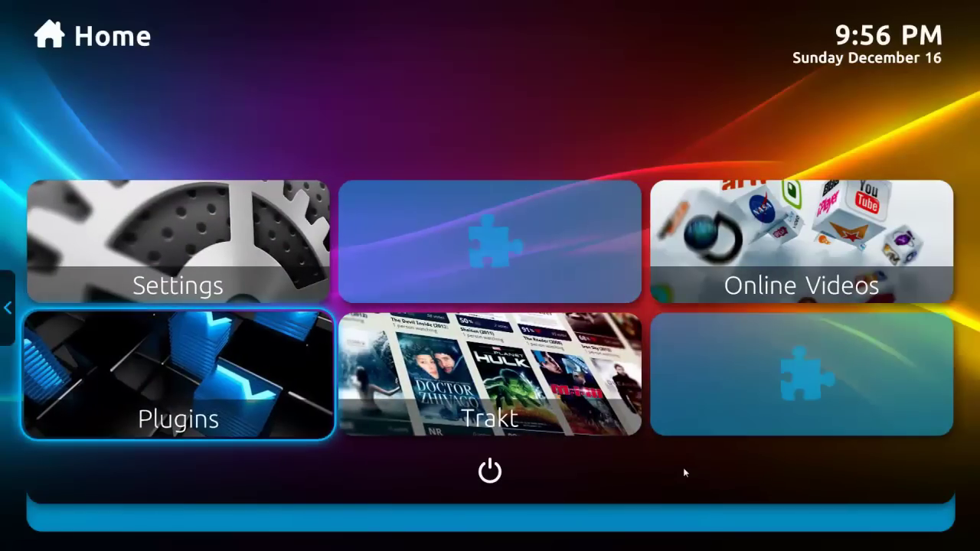
key(Right)
key(Up)
key(Left)
key(Left)
key(Left)
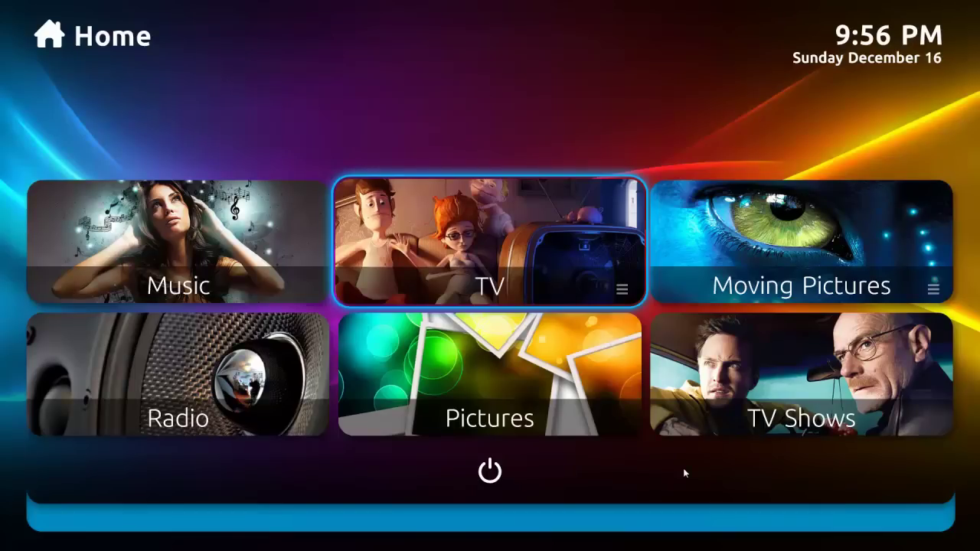
Open Settings from the home screen.
key(Right)
key(Right)
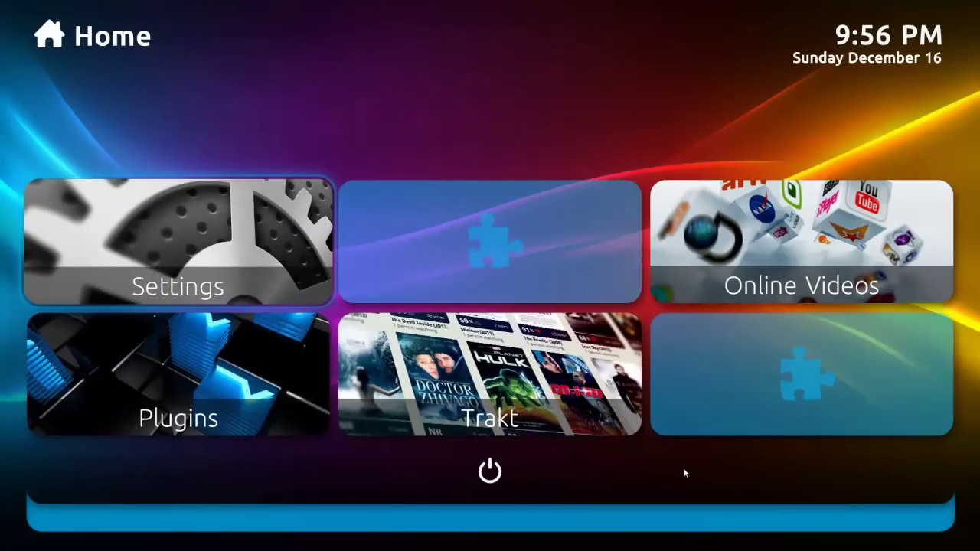
key(Return)
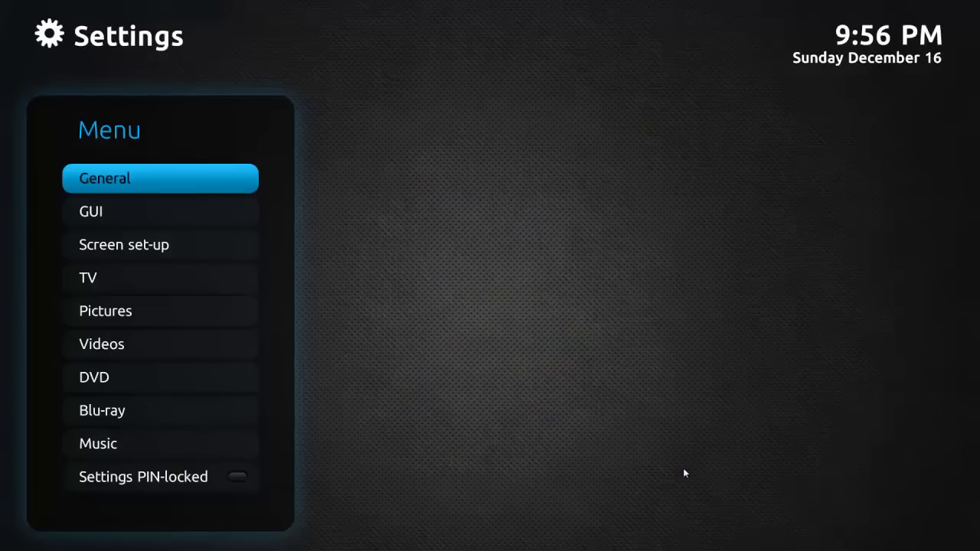
Look over the settings categories and open the Skin page of the GUI settings.
key(Down)
key(Down)
key(Down)
key(Down)
key(Down)
key(Down)
key(Up)
key(Up)
key(Up)
key(Up)
key(Up)
key(Return)
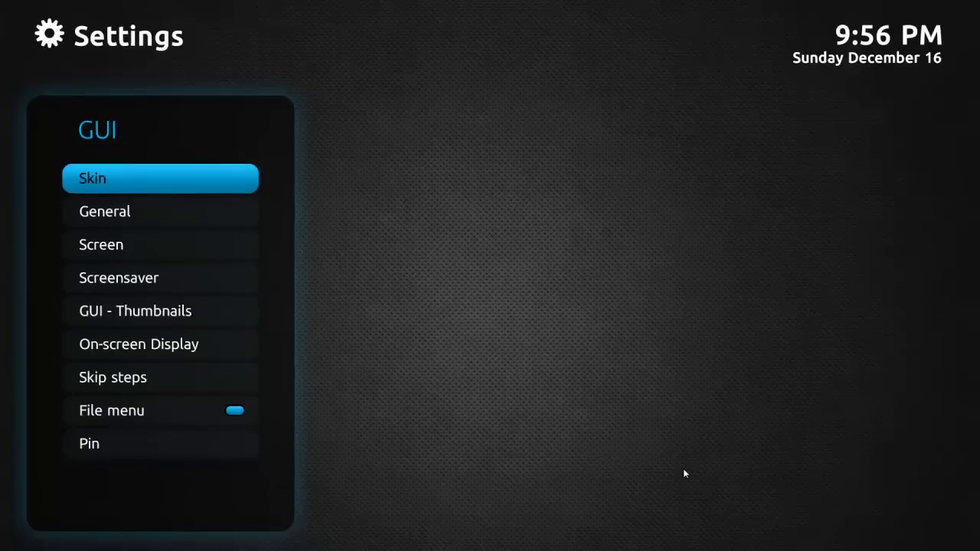
key(Return)
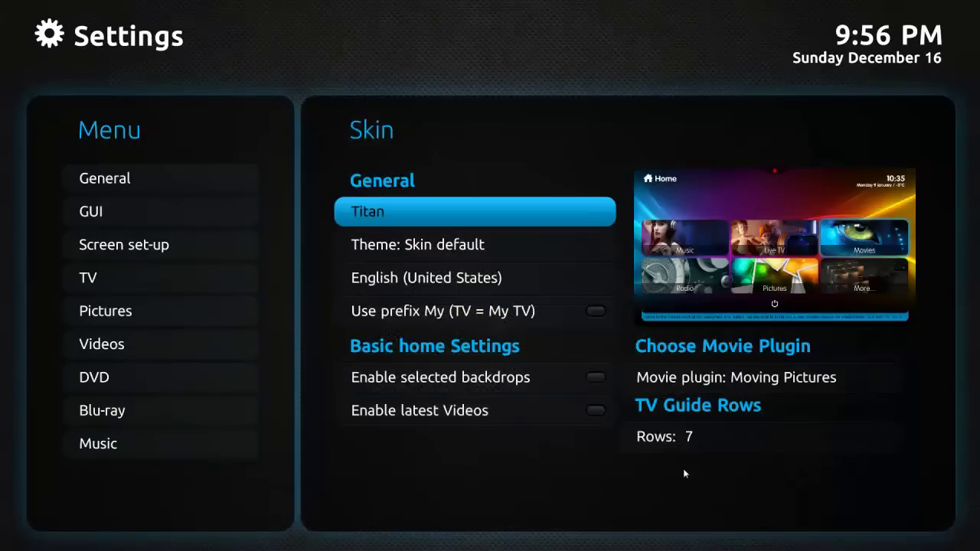
Choose Skin default as the theme for the Titan skin.
key(Down)
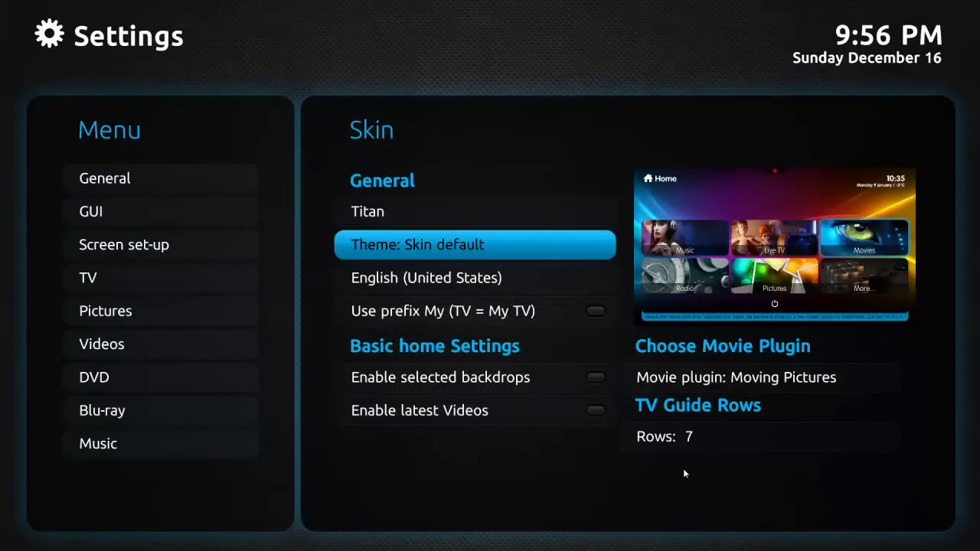
key(Return)
key(Down)
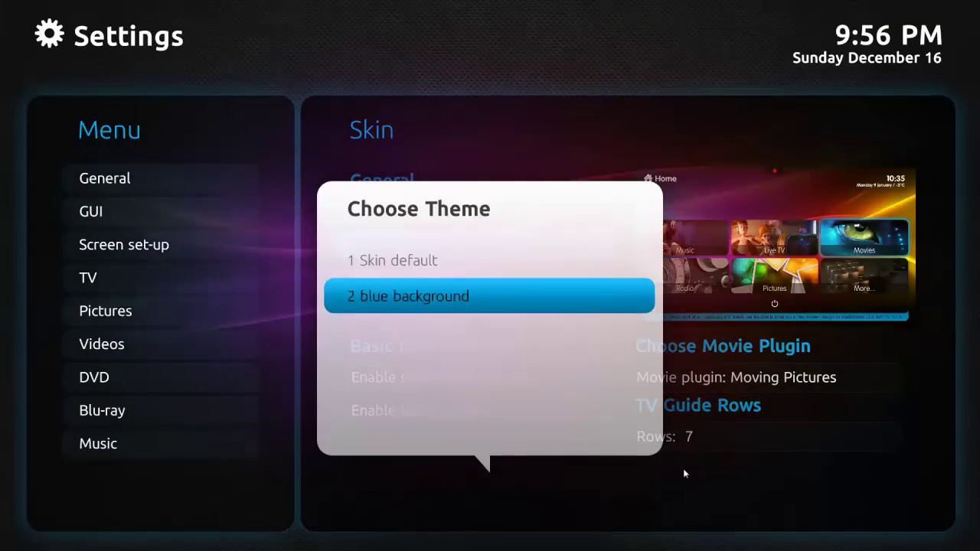
key(Up)
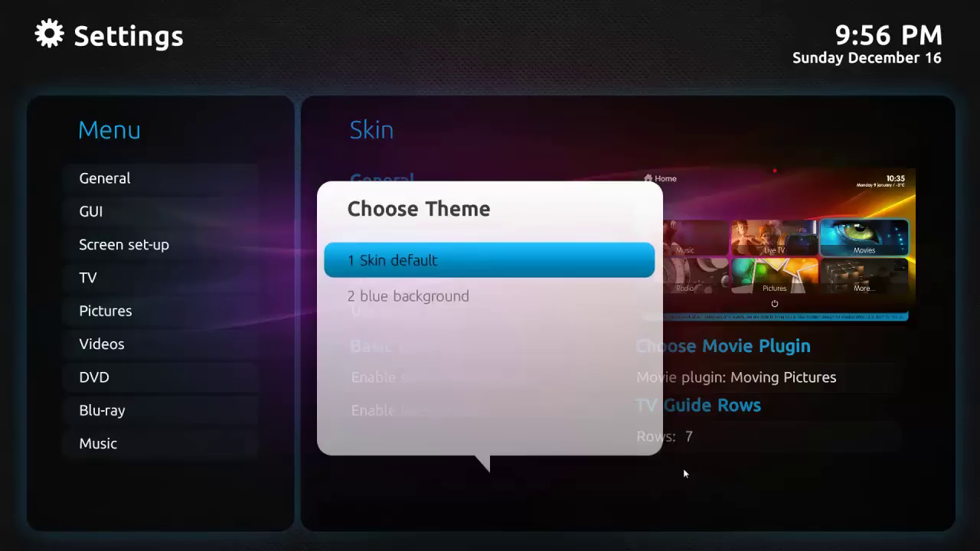
key(Return)
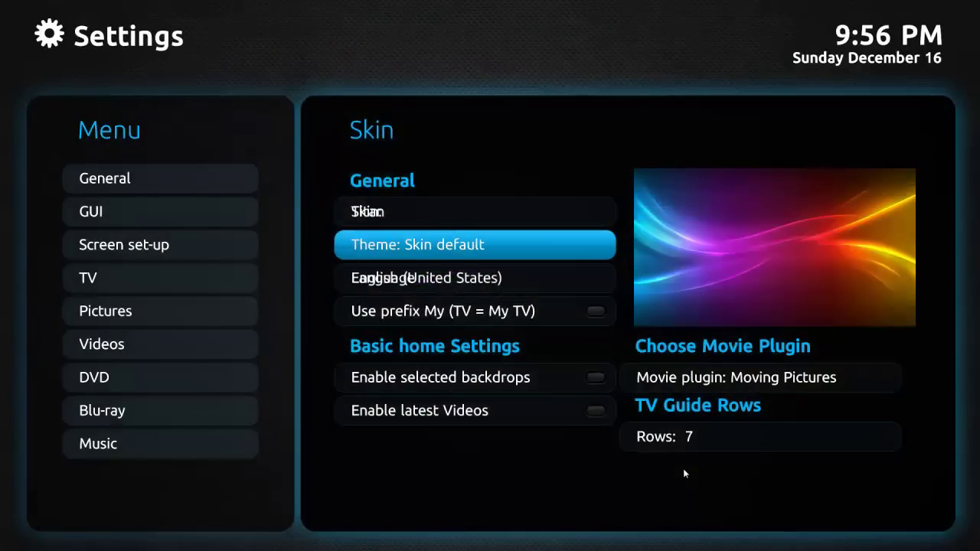
Check the available TV Guide row choices and leave them without choosing one.
key(Down)
key(Down)
key(Down)
key(Right)
key(Down)
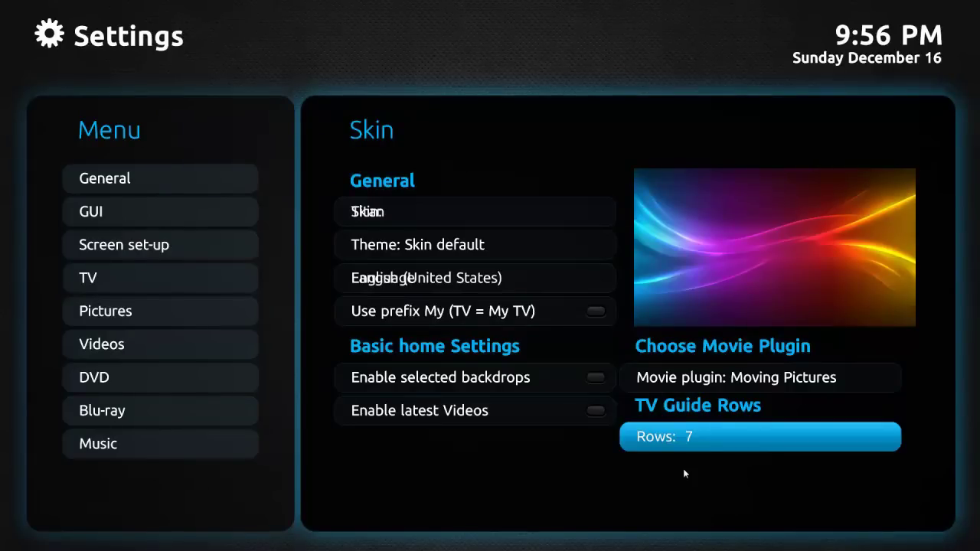
key(Return)
key(Down)
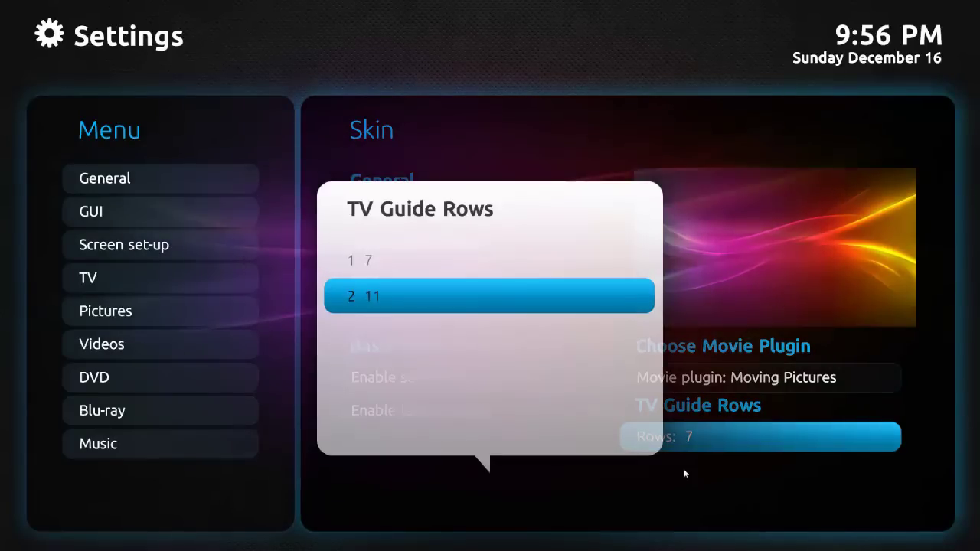
key(Escape)
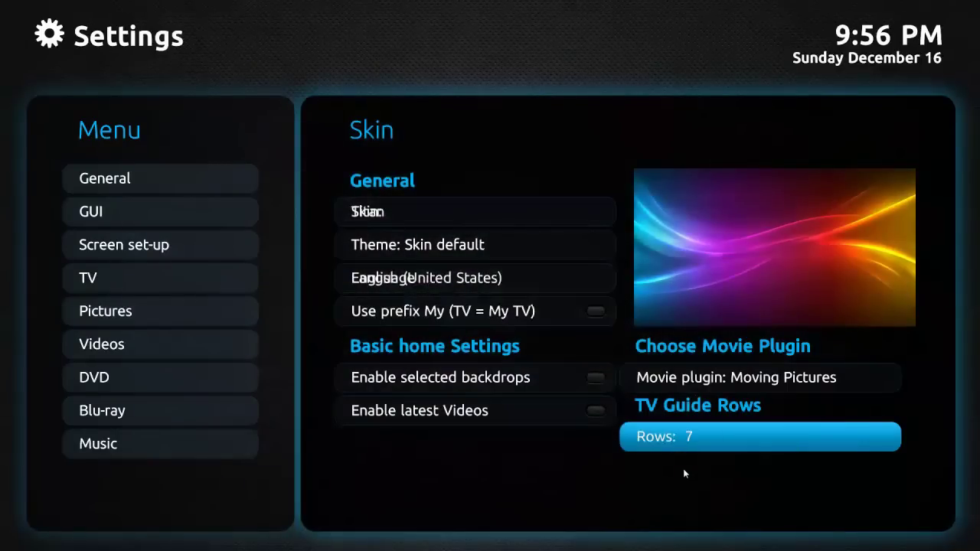
Set the movie plugin to MyVideo, return to the home screen and check its movie tile.
key(Up)
key(Return)
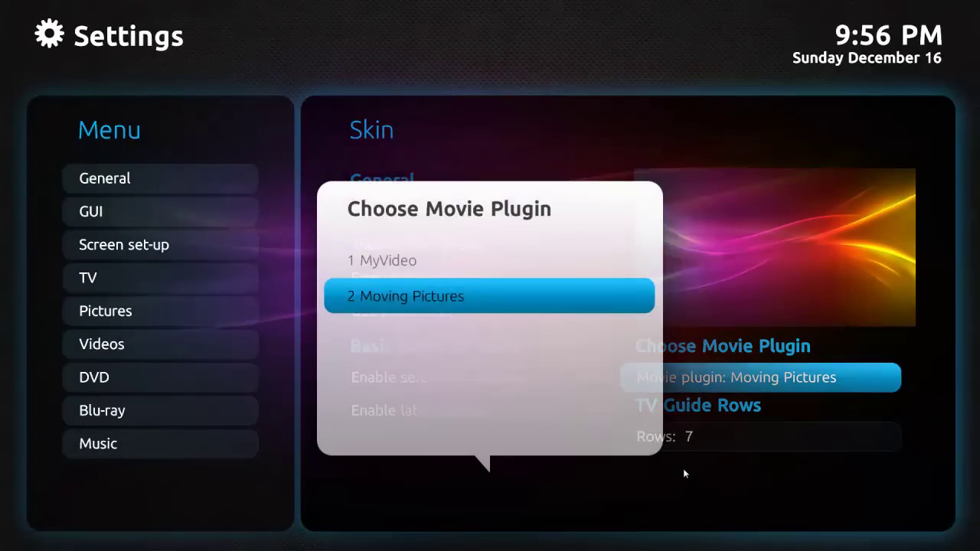
key(Up)
key(Escape)
key(Escape)
key(Escape)
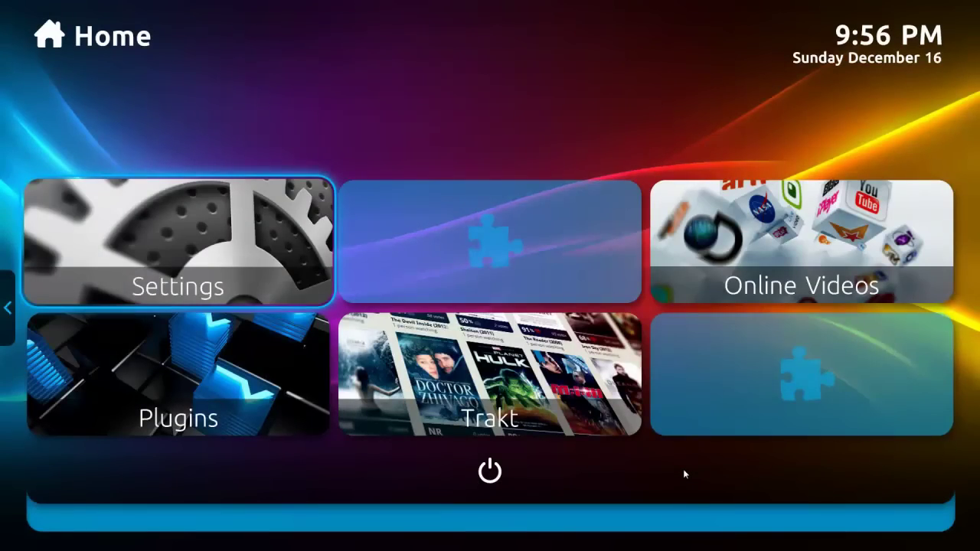
key(Left)
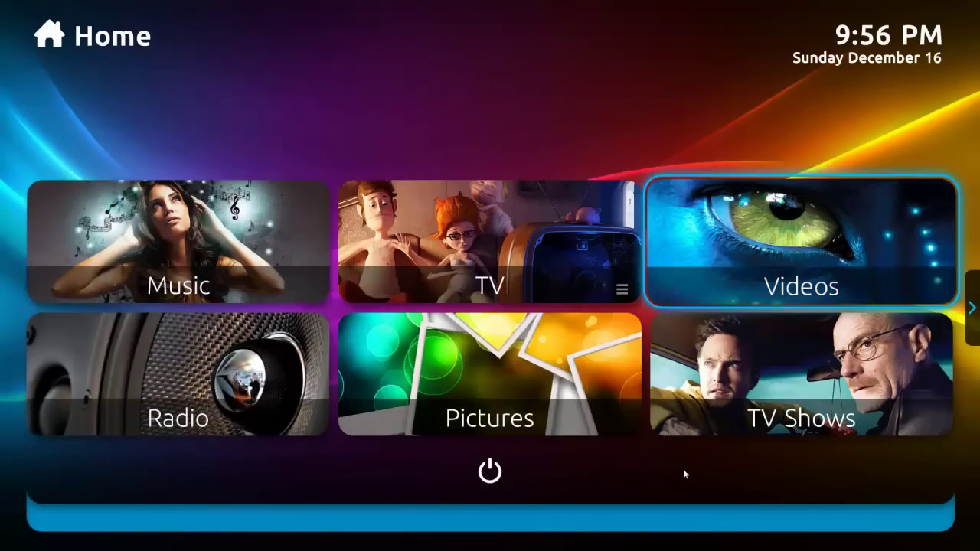
key(Left)
Reopen the Skin page of the GUI settings from the home screen.
key(Right)
key(Right)
key(Return)
key(Return)
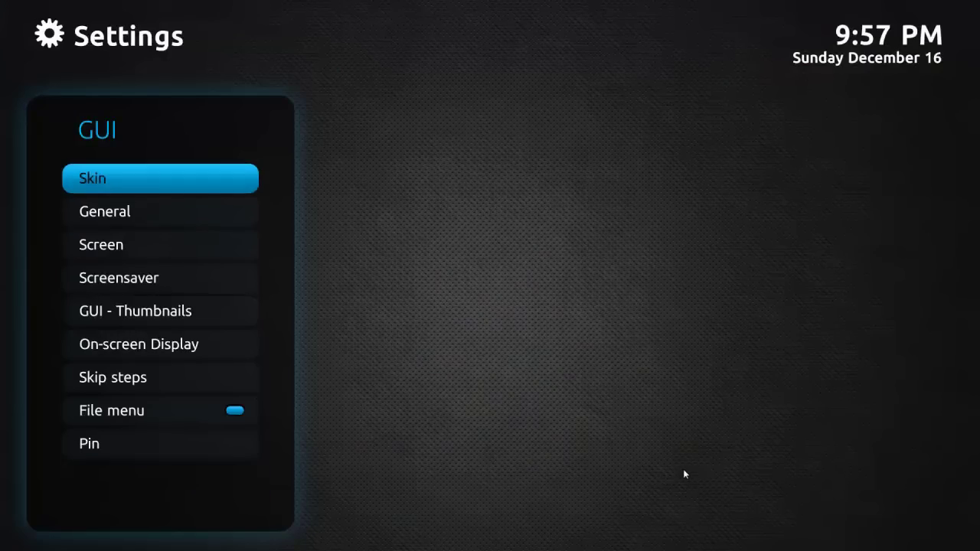
key(Return)
Set the movie plugin to Moving Pictures.
key(Down)
key(Down)
key(Down)
key(Down)
key(Right)
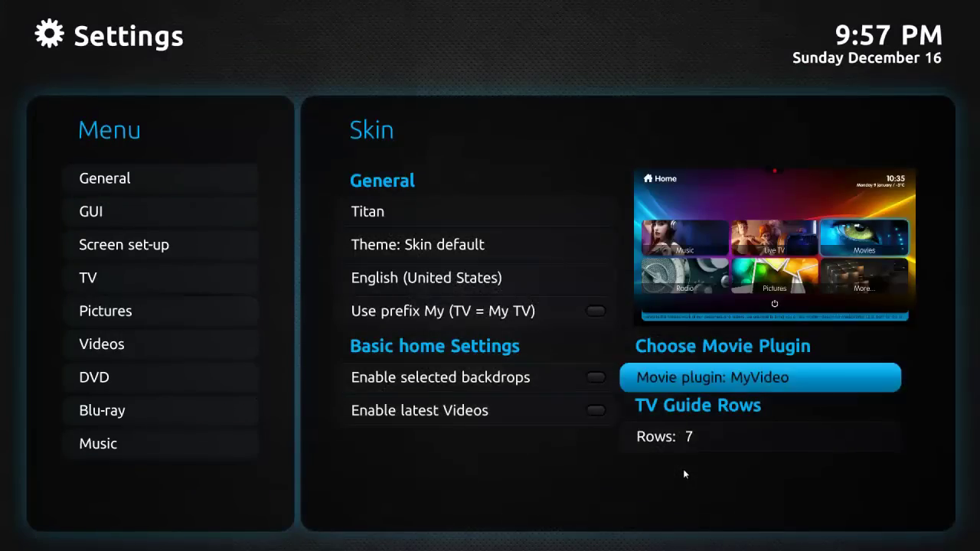
key(Return)
key(Down)
key(Return)
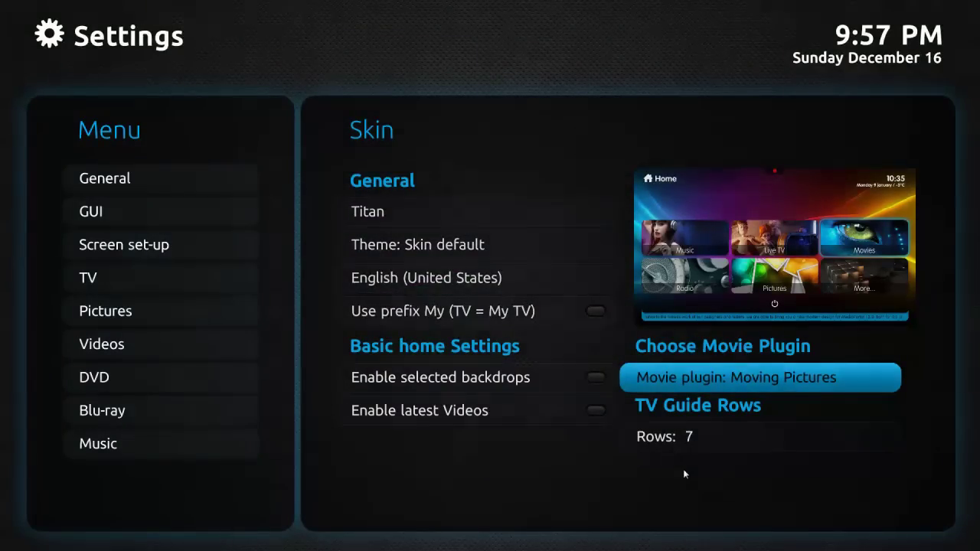
Return to the home screen and open All Movies from the Moving Pictures tile's shortcut list.
key(Escape)
key(Escape)
key(Escape)
key(Left)
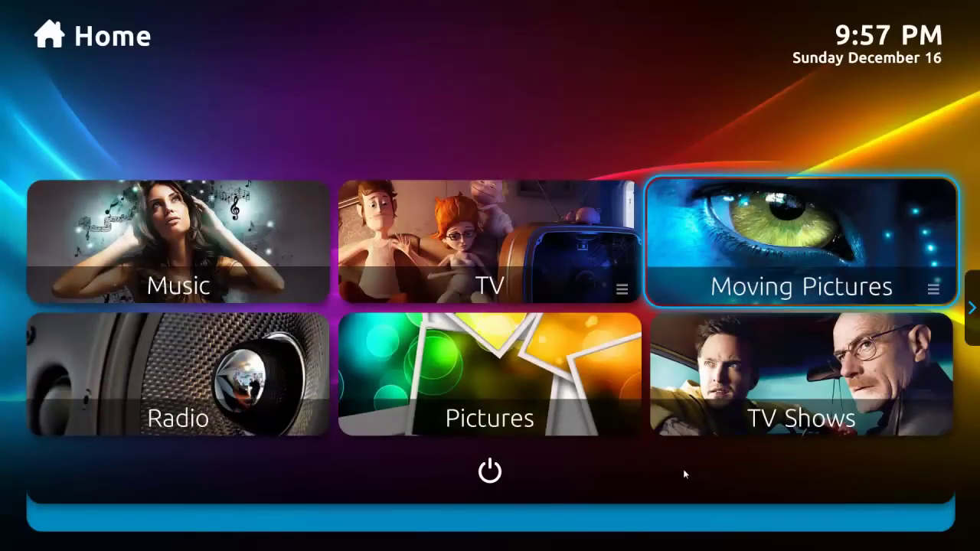
key(Left)
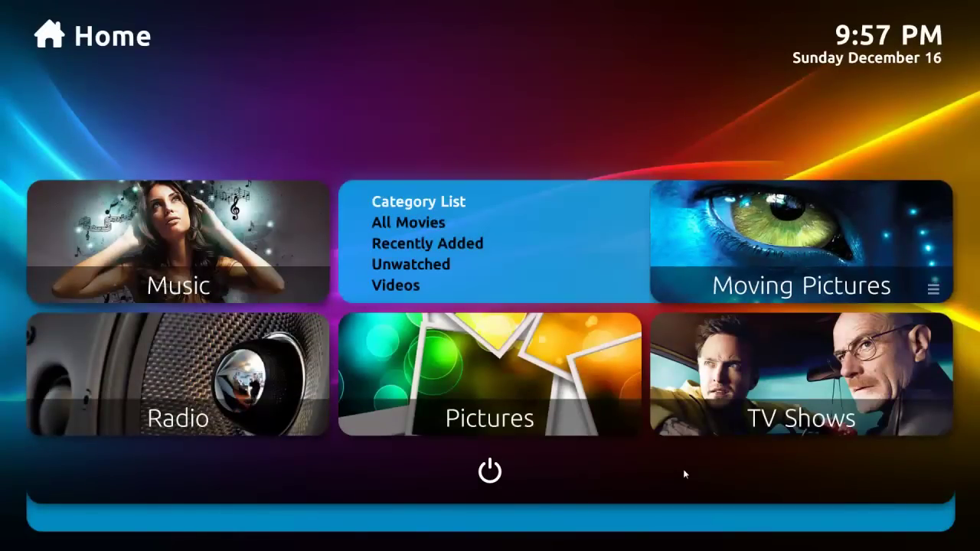
key(Down)
key(Down)
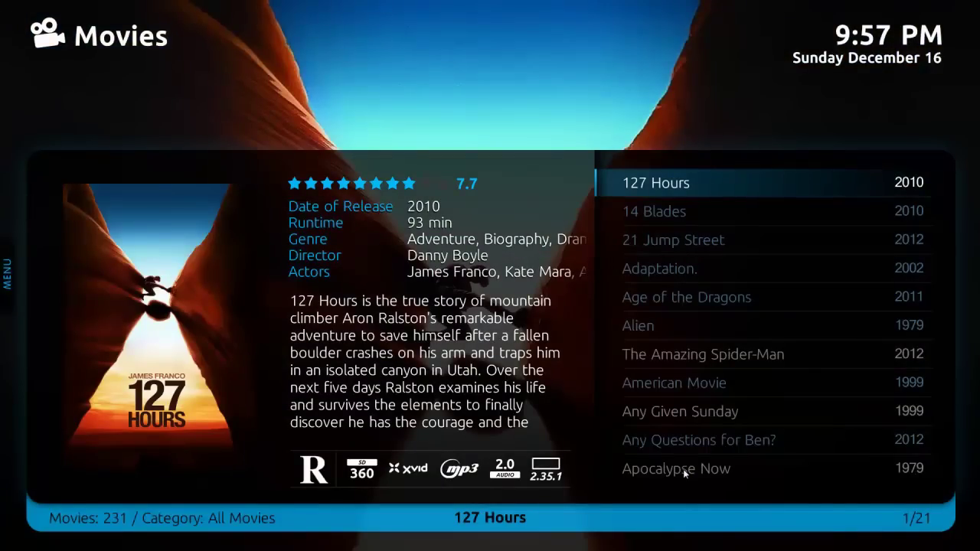
Browse the movie list and its detail previews down to Drive Angry.
key(Down)
key(Down)
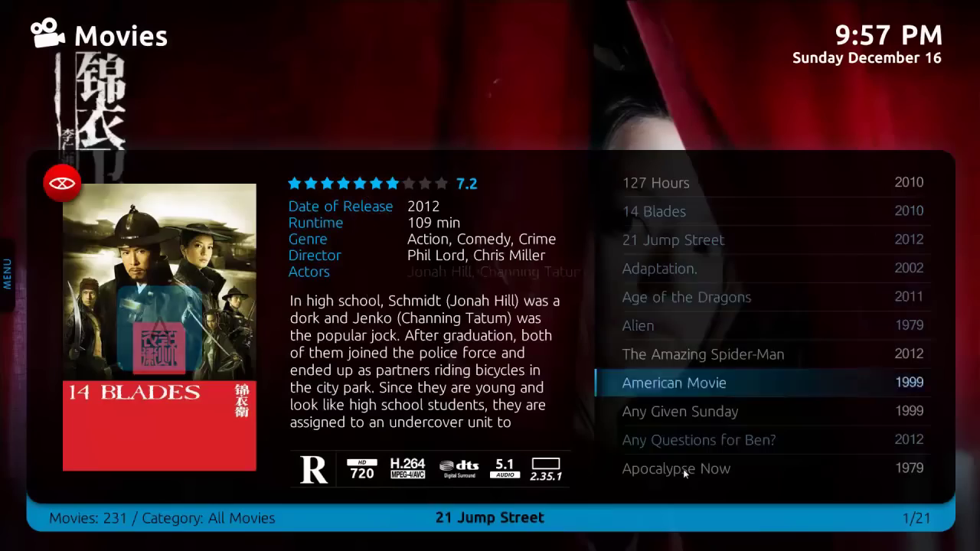
key(Down)
key(Down)
key(Down)
key(Down)
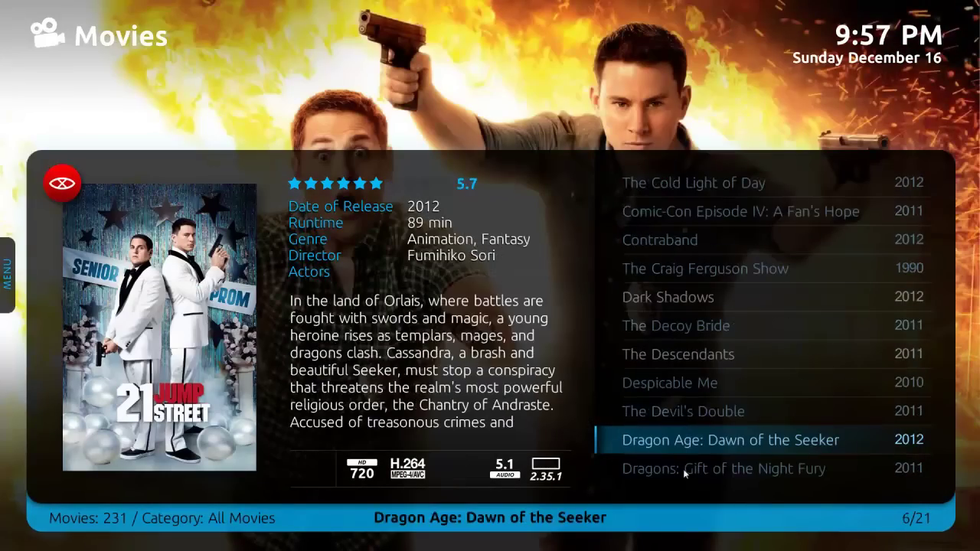
key(Down)
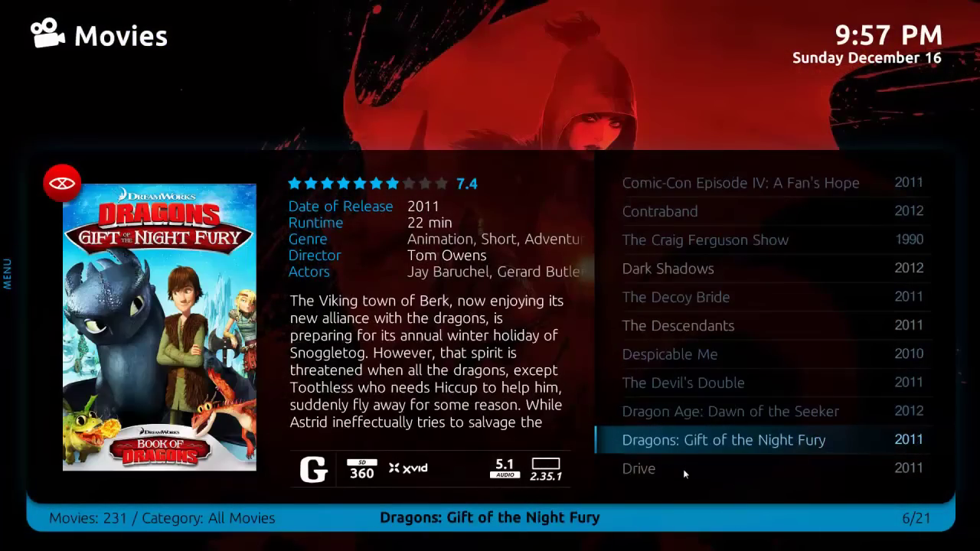
key(Down)
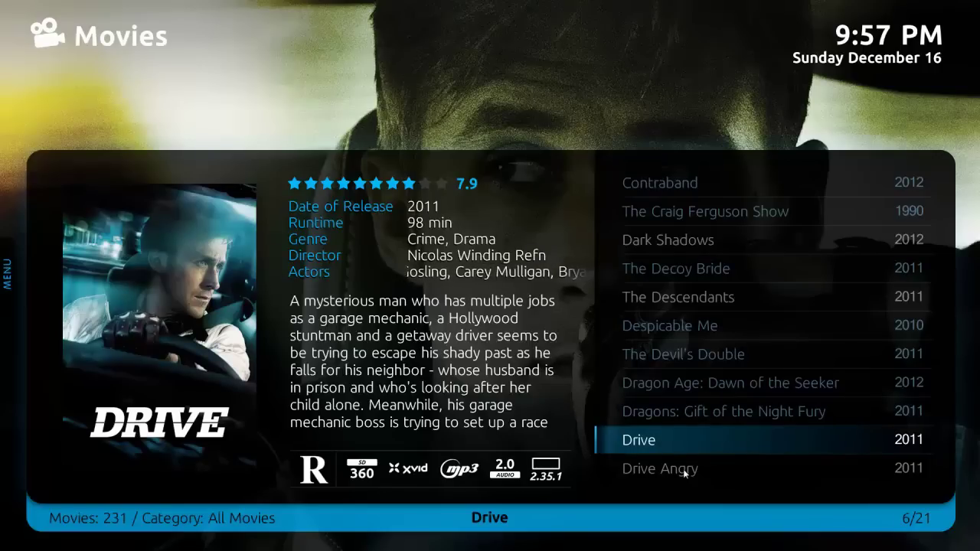
key(Down)
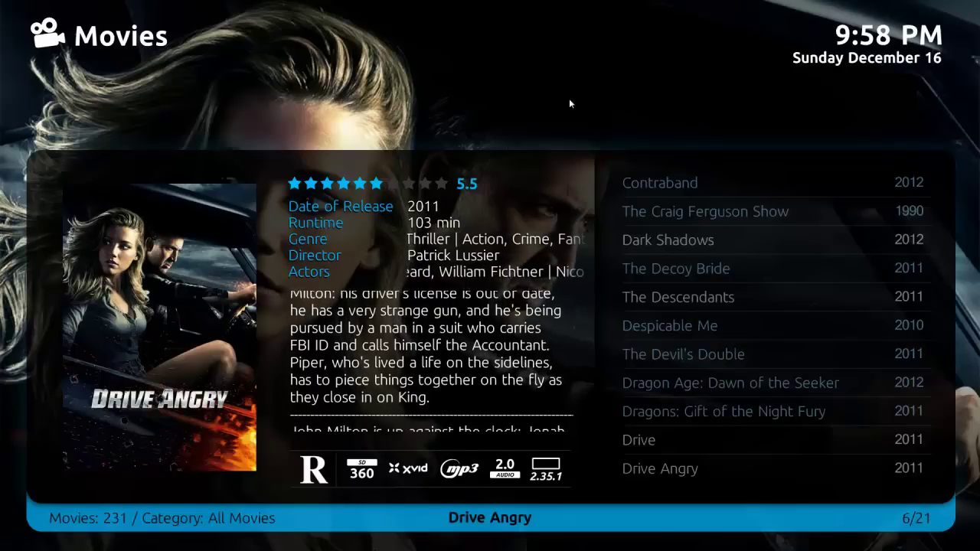
Open the details page of Drive Angry, play the movie and leave the playback.
mouse_move(665, 242)
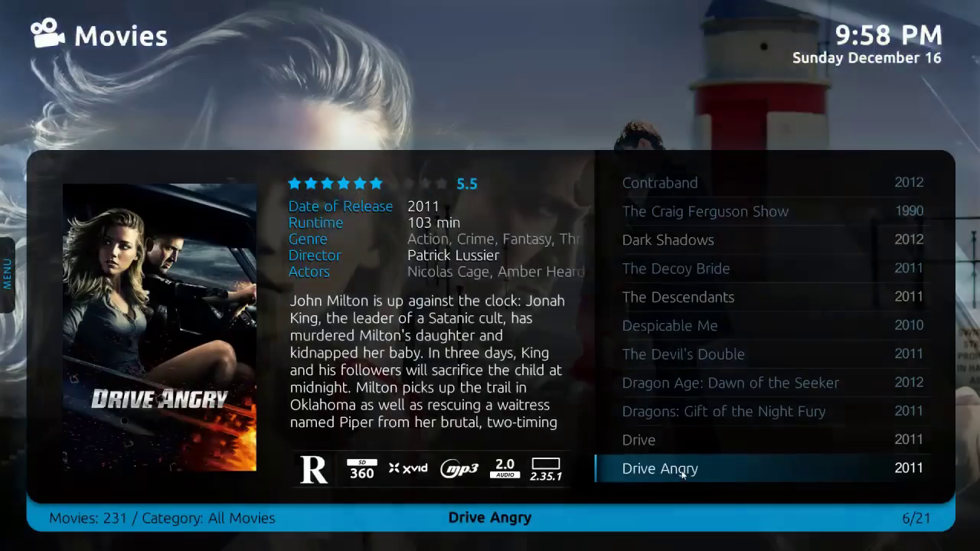
click(681, 471)
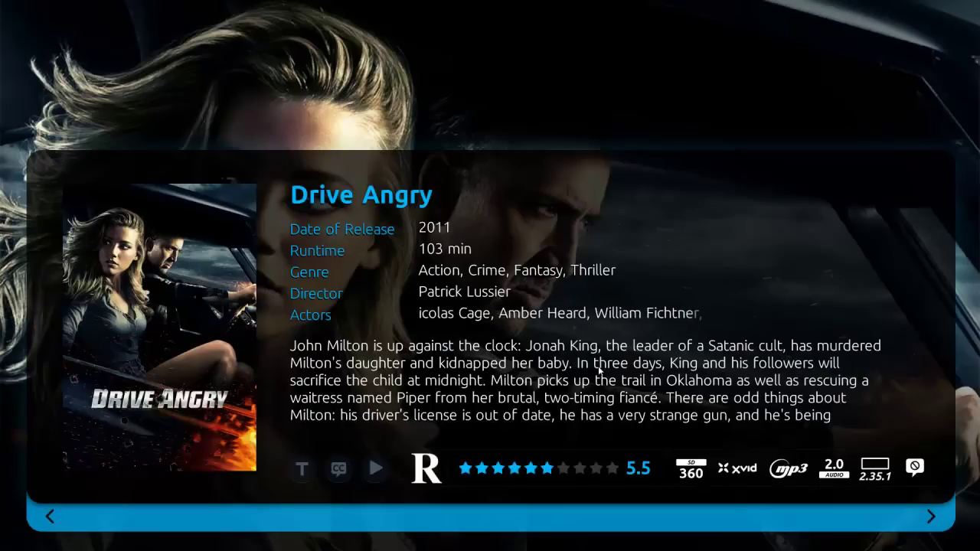
key(Return)
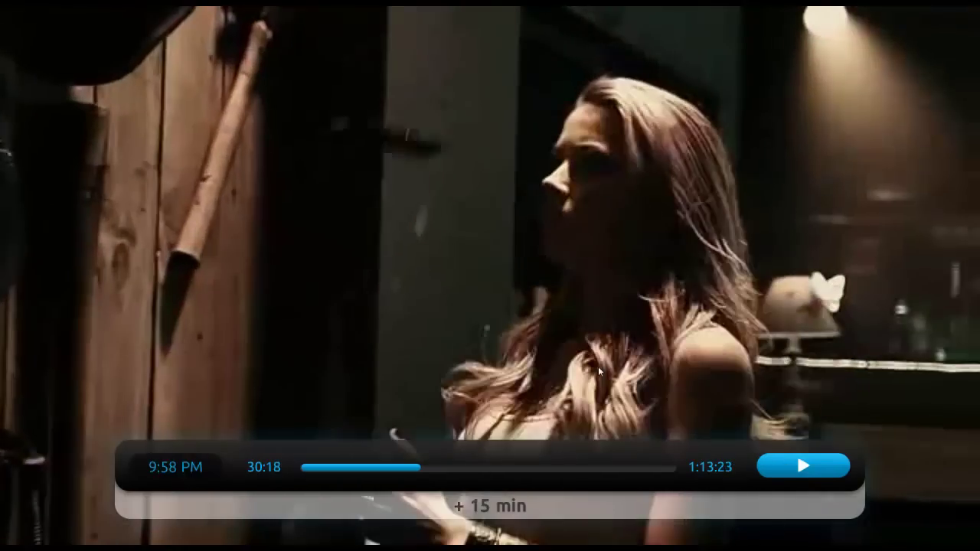
key(Escape)
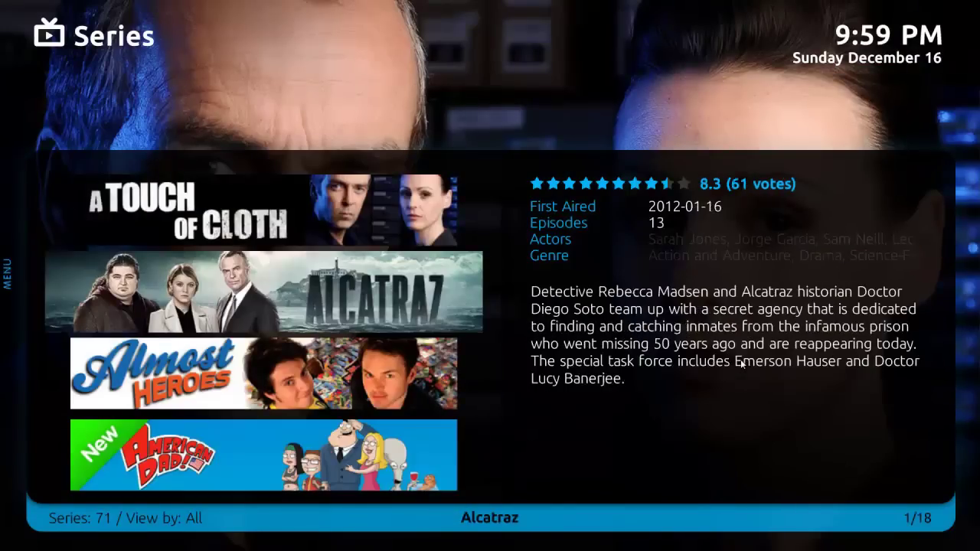
Browse the TV series list from Alcatraz down to Doctor Who, viewing the banners and descriptions.
key(Down)
key(Down)
key(Down)
key(Down)
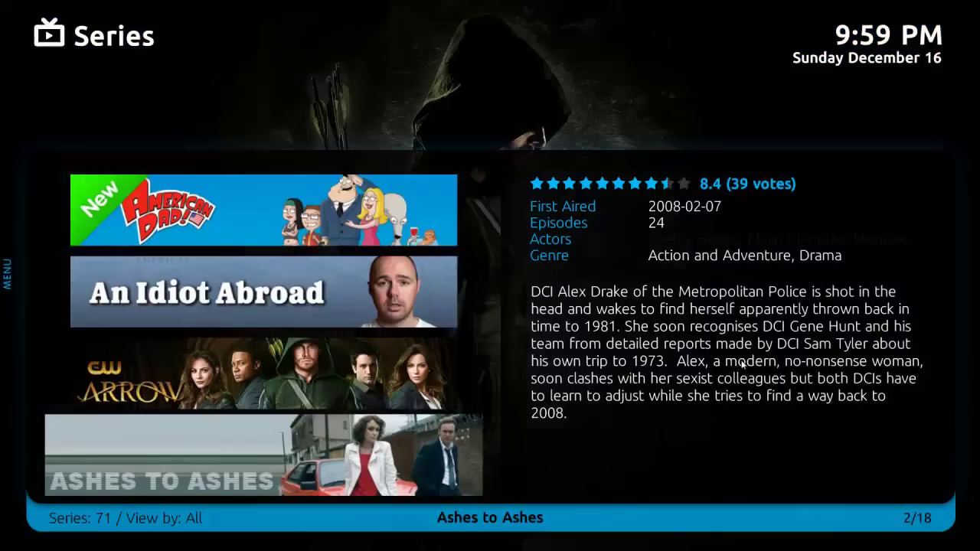
key(Down)
key(Down)
key(Down)
key(Down)
key(Down)
key(Down)
key(Down)
key(Down)
key(Down)
key(Down)
key(Down)
key(Down)
key(Down)
key(Down)
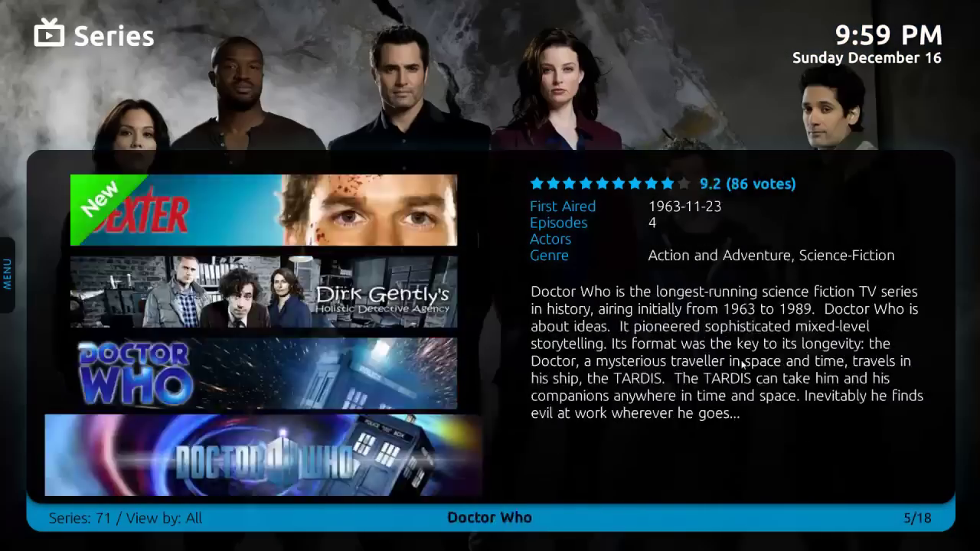
Open the series Justified from further down the list and select Season 1.
key(Down)
key(Down)
key(Down)
key(Down)
key(Down)
key(Down)
key(Down)
key(Down)
key(Up)
key(Up)
key(Return)
key(Up)
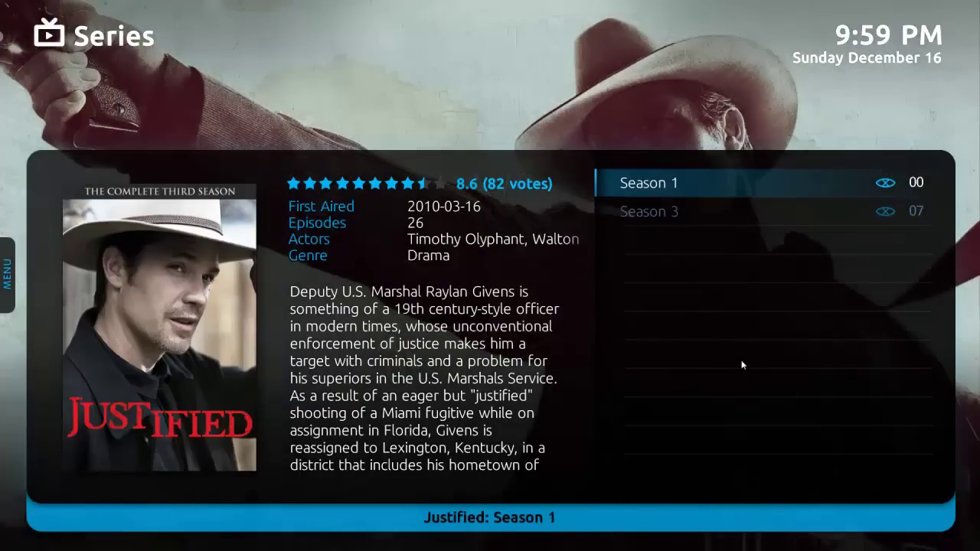
Open Season 1 of Justified and browse its episodes down to Blowback, viewing the descriptions.
key(Return)
key(Down)
key(Down)
key(Down)
key(Down)
key(Down)
key(Down)
key(Down)
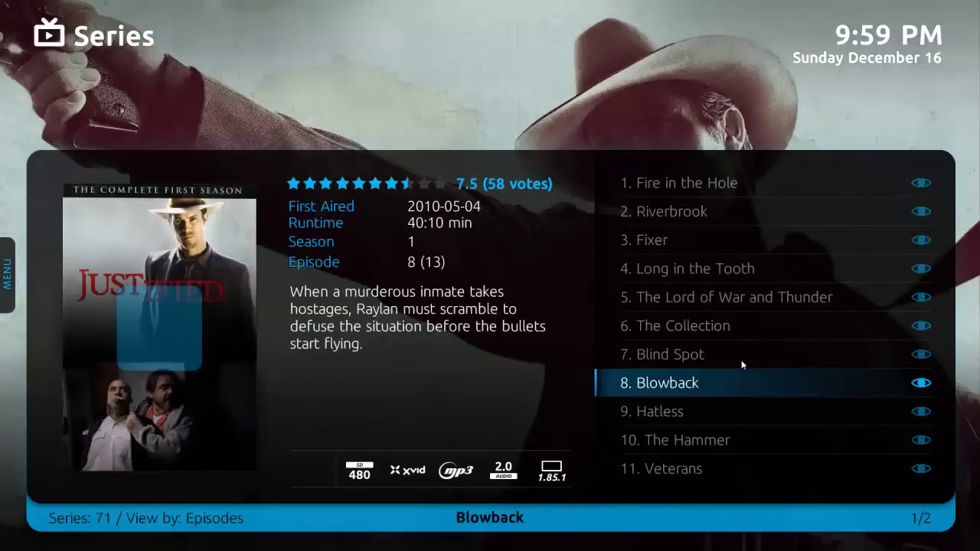
Switch to Season 3 of Justified and browse through its episode list and descriptions.
key(BackSpace)
key(Down)
key(Return)
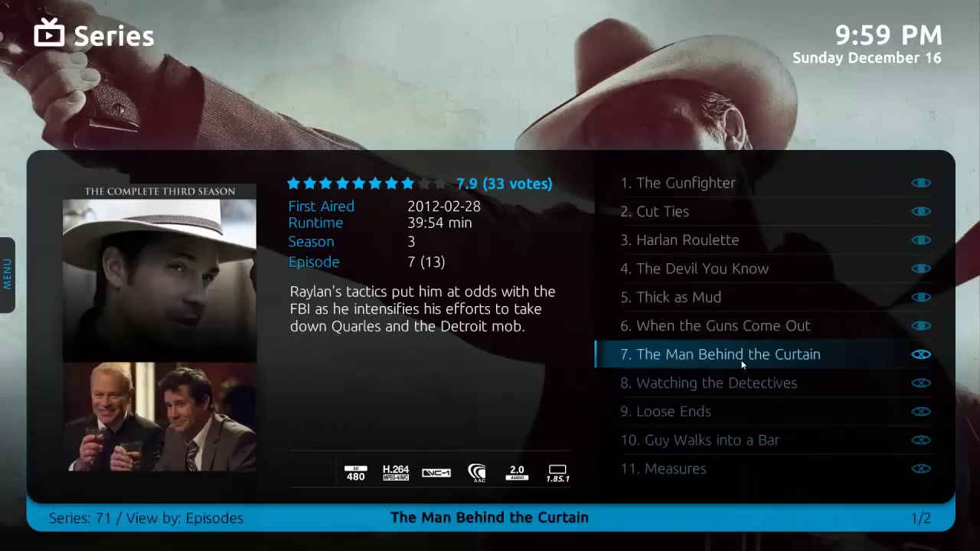
key(Down)
key(Down)
key(Down)
key(Down)
key(Down)
key(Down)
key(Up)
key(Up)
key(Up)
key(Up)
key(Up)
key(Up)
key(Up)
key(Up)
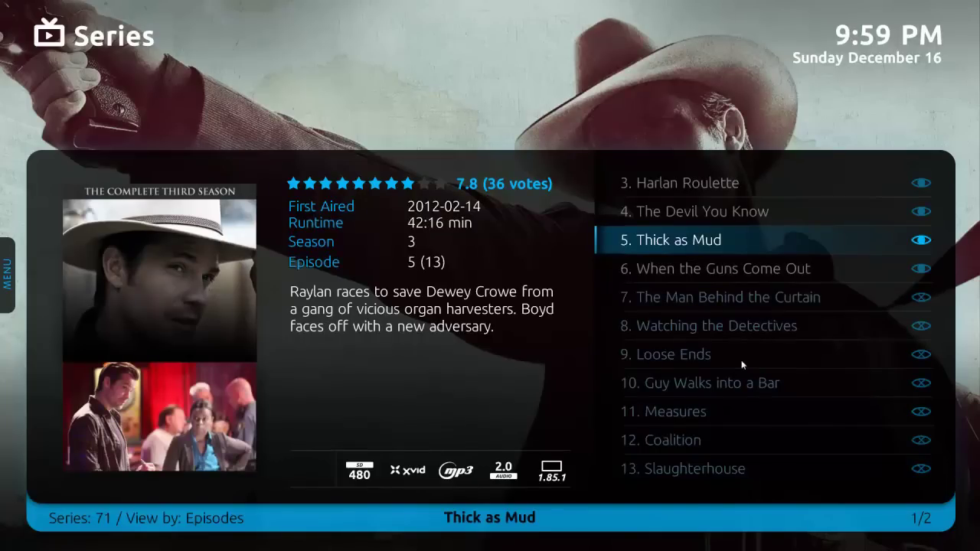
Return to the series list, browse down to Law & Order: UK and leave for the home screen.
key(BackSpace)
key(BackSpace)
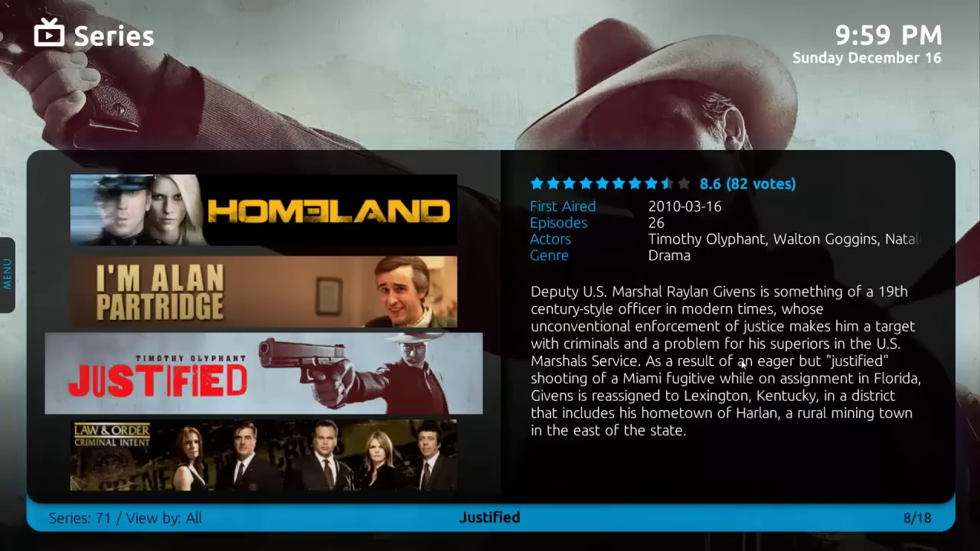
key(Down)
key(Down)
key(Down)
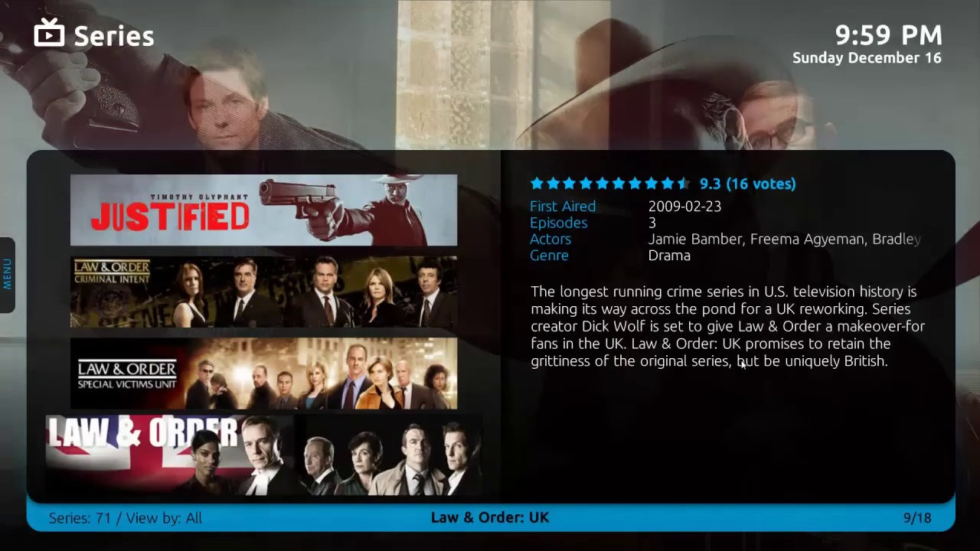
key(BackSpace)
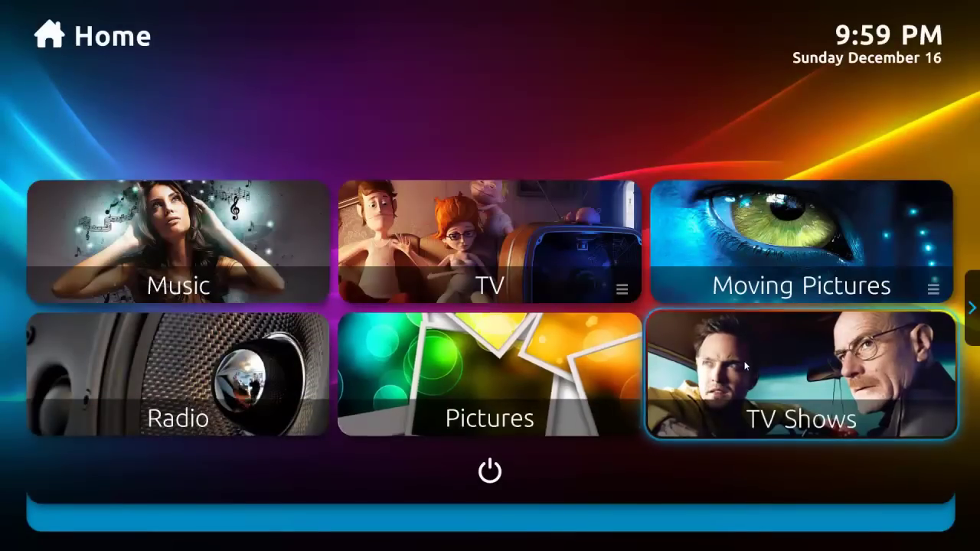
Go to Pictures from the home screen and open the folder 2009-04-02 Beach.
key(Left)
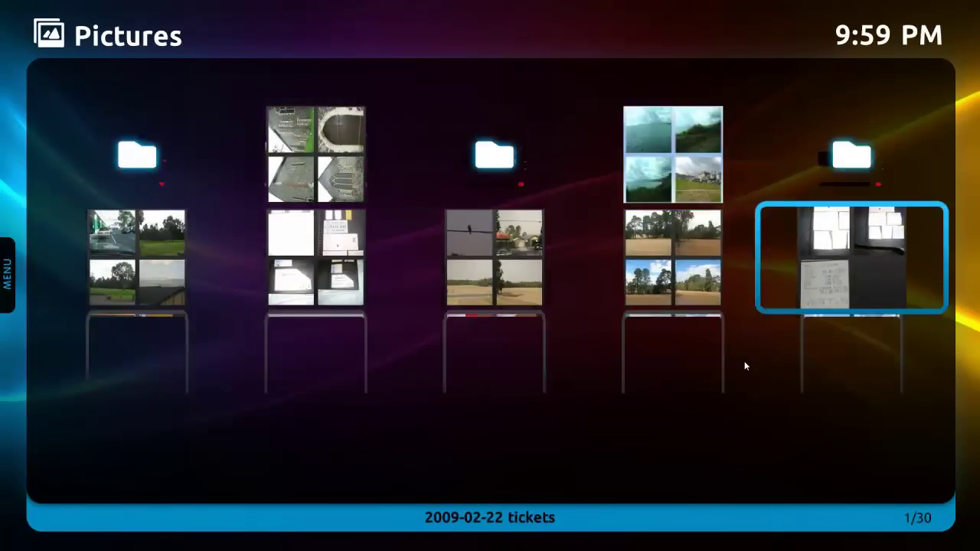
key(Left)
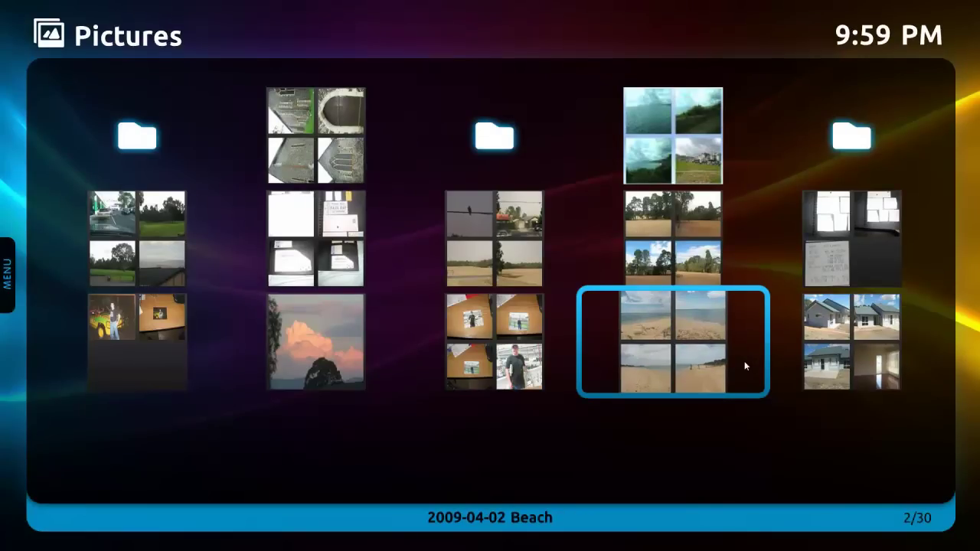
key(Return)
key(Down)
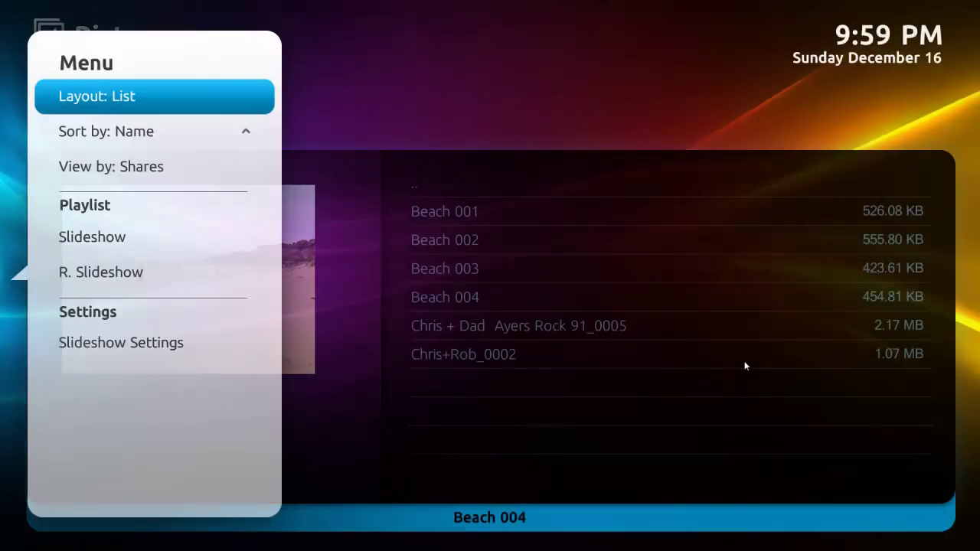
Look through the Beach folder's layout, sorting and playlist options and open Slideshow Settings.
key(Down)
key(Down)
key(Down)
key(Down)
key(Up)
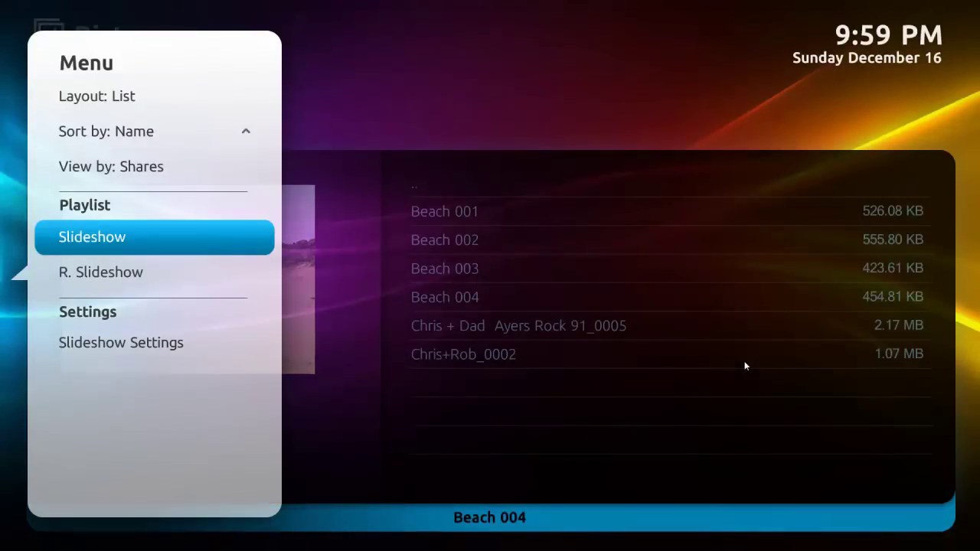
key(Down)
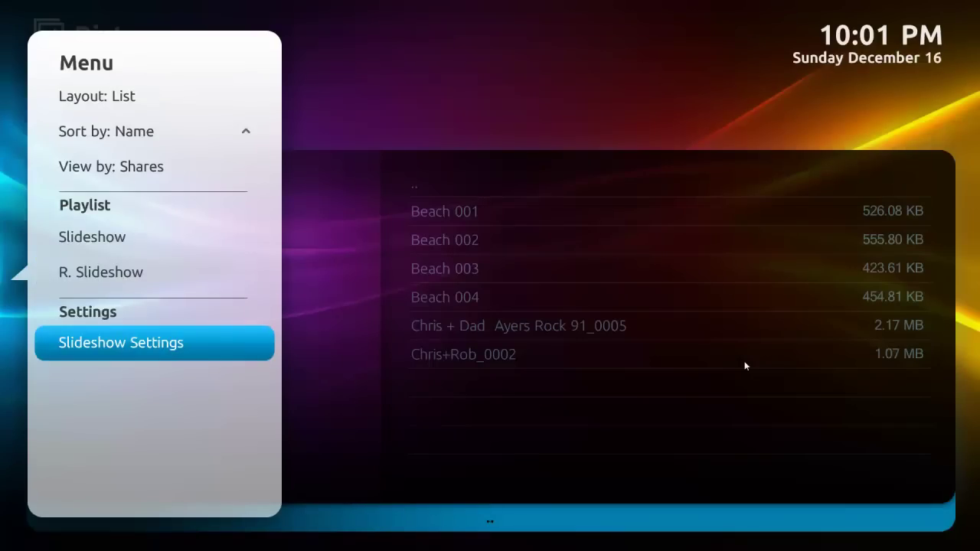
key(Return)
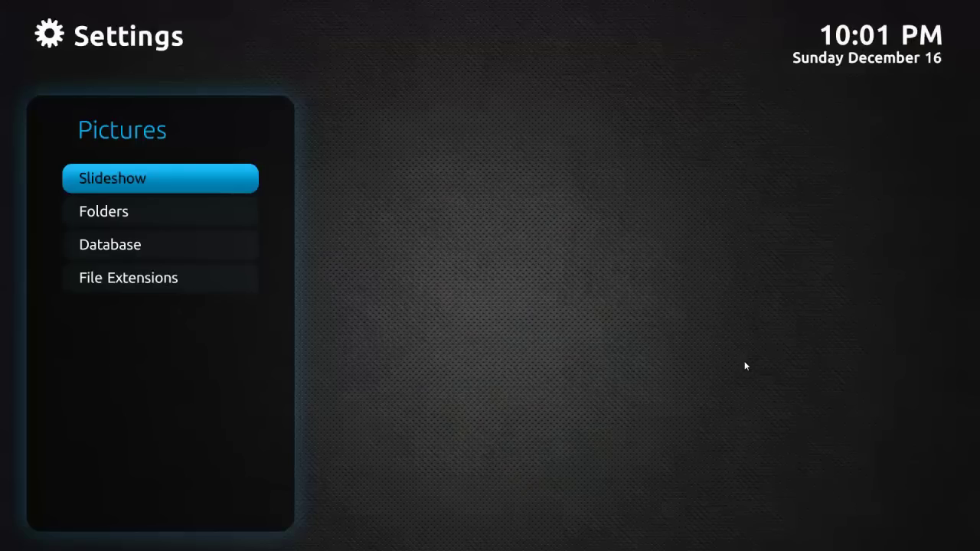
Review the Pictures slideshow transition, slideshow and view settings, and return to the Beach folder.
key(Return)
key(Down)
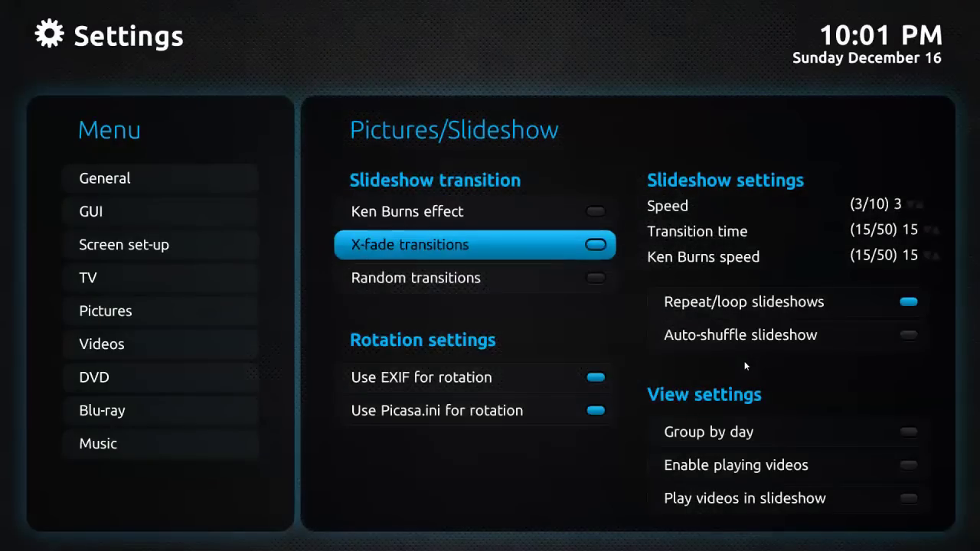
key(Down)
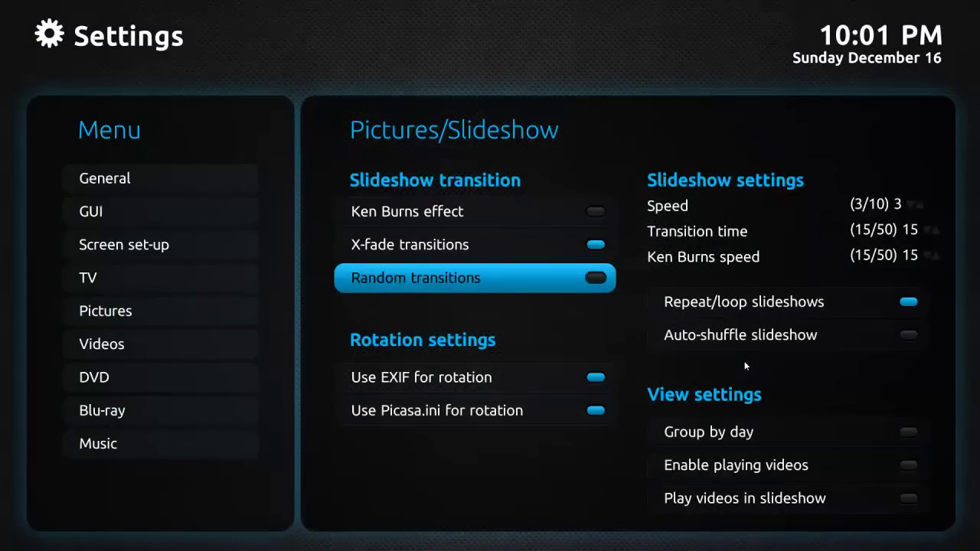
key(Right)
key(Down)
key(Down)
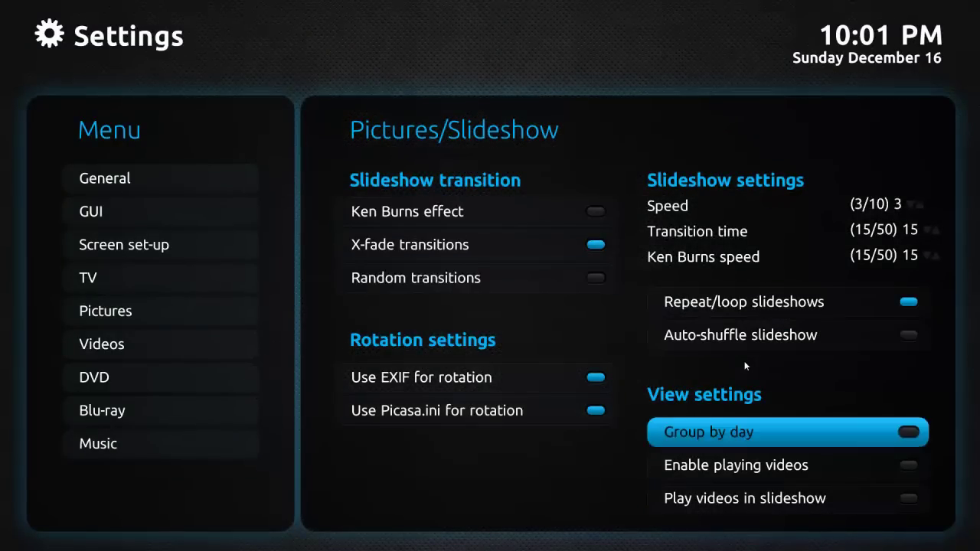
key(Escape)
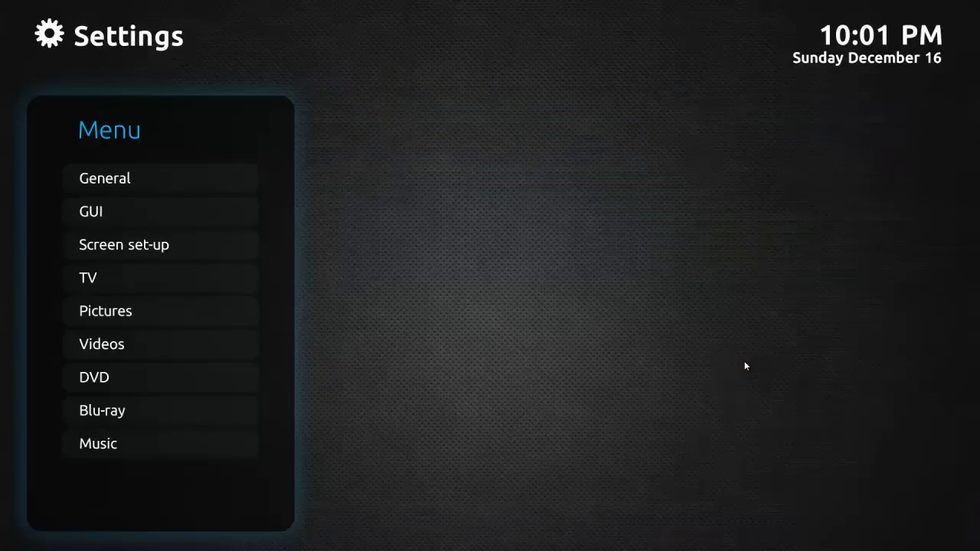
key(Escape)
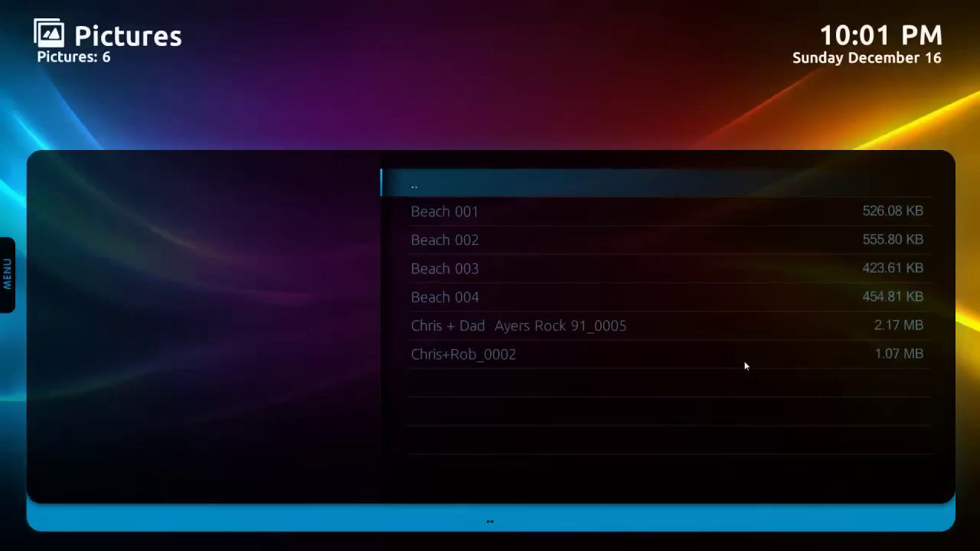
Return to the picture folder overview, examine its layout and slideshow options, and leave Pictures.
key(BackSpace)
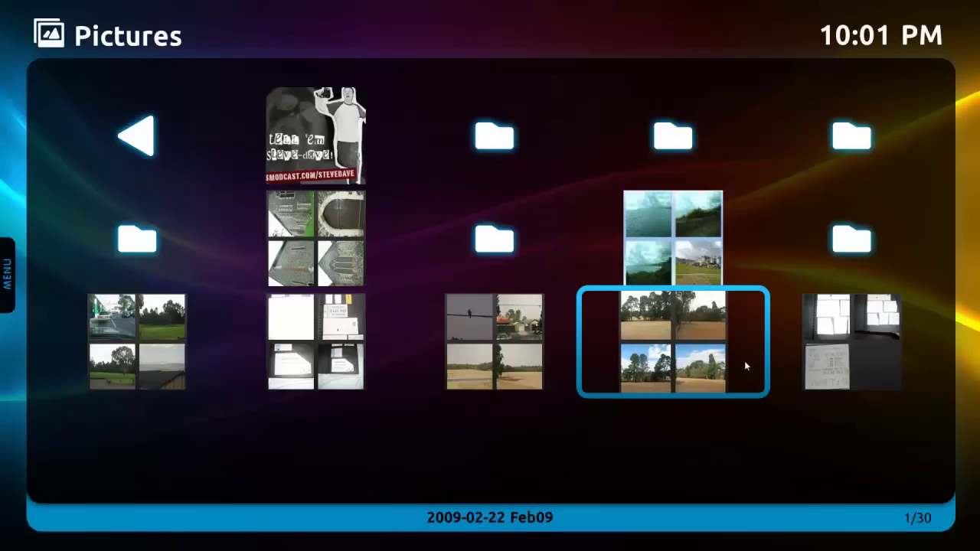
key(Left)
key(Left)
key(Left)
key(Left)
key(Down)
key(Down)
key(Down)
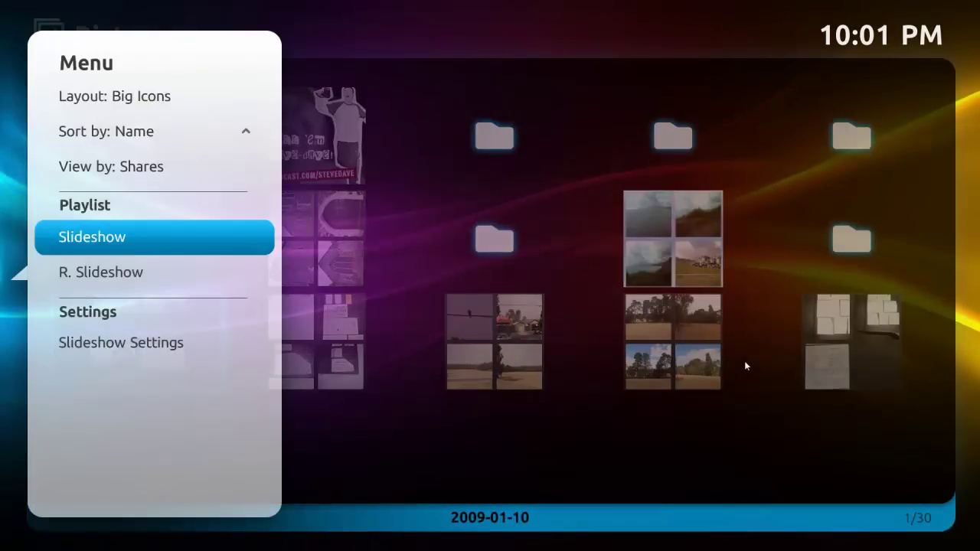
key(Right)
key(Right)
key(Right)
key(Right)
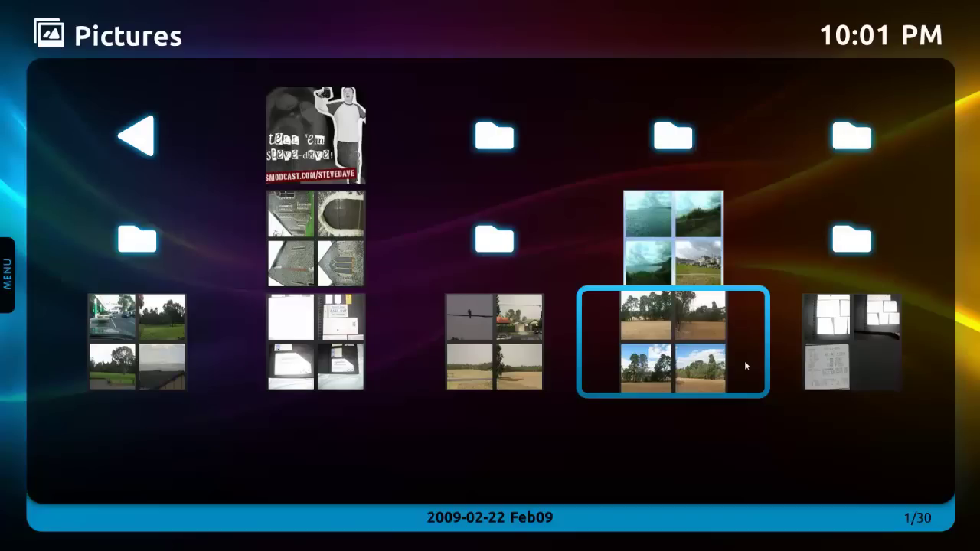
key(Escape)
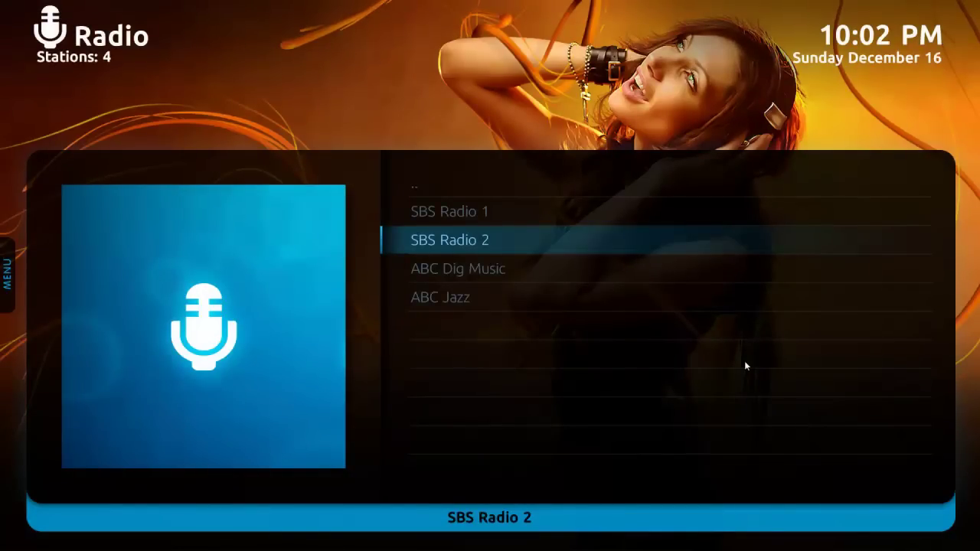
Browse up and down the list of radio stations from SBS Radio 1 to ABC Jazz.
key(Down)
key(Up)
key(Up)
key(Down)
key(Down)
key(Down)
key(Up)
key(Up)
key(Up)
key(Down)
key(Down)
key(Down)
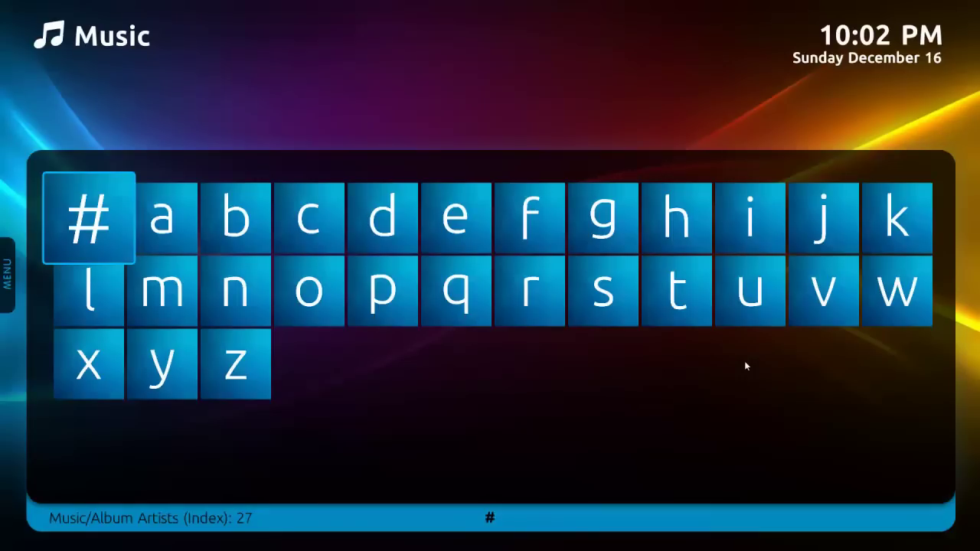
Look at the layout and view options of the album artist index in Music.
key(Left)
key(Left)
key(Left)
key(Left)
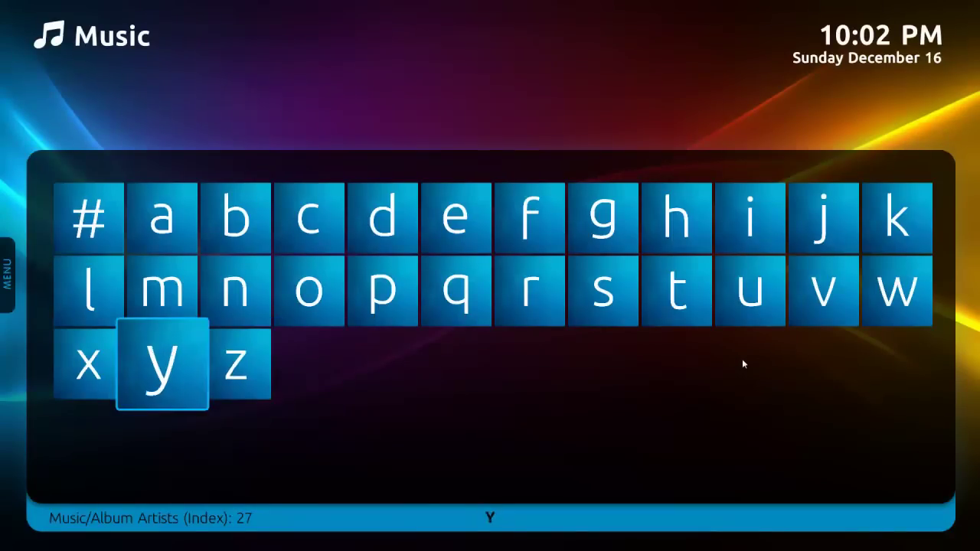
key(Down)
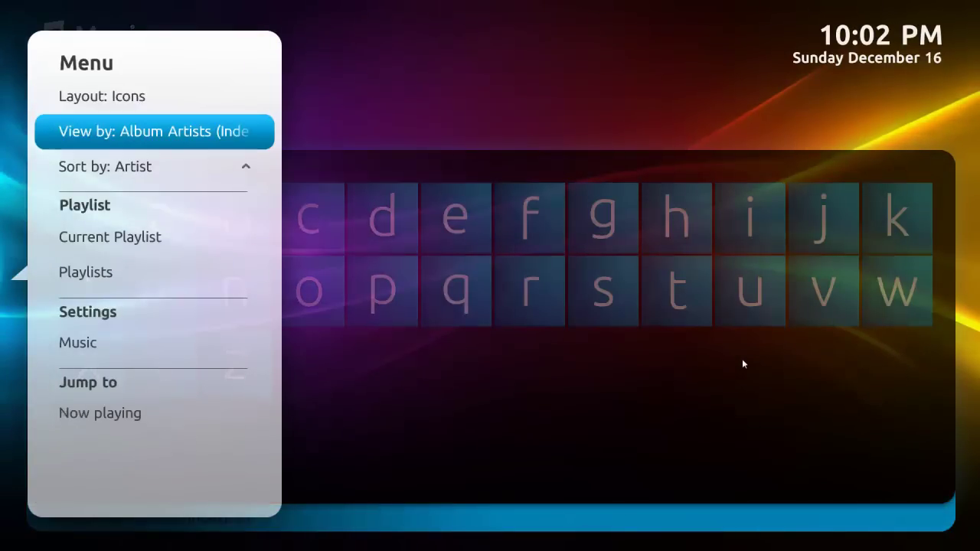
Move through the letter tiles of the album artist index and open the letter P.
key(Right)
key(Right)
key(Up)
key(Up)
key(Right)
key(Right)
key(Right)
key(Right)
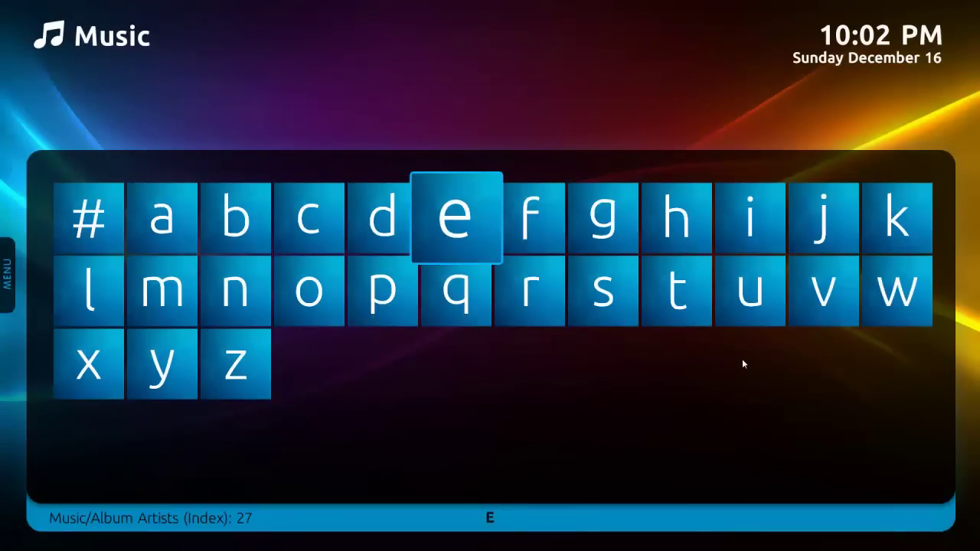
key(Down)
key(Left)
key(Return)
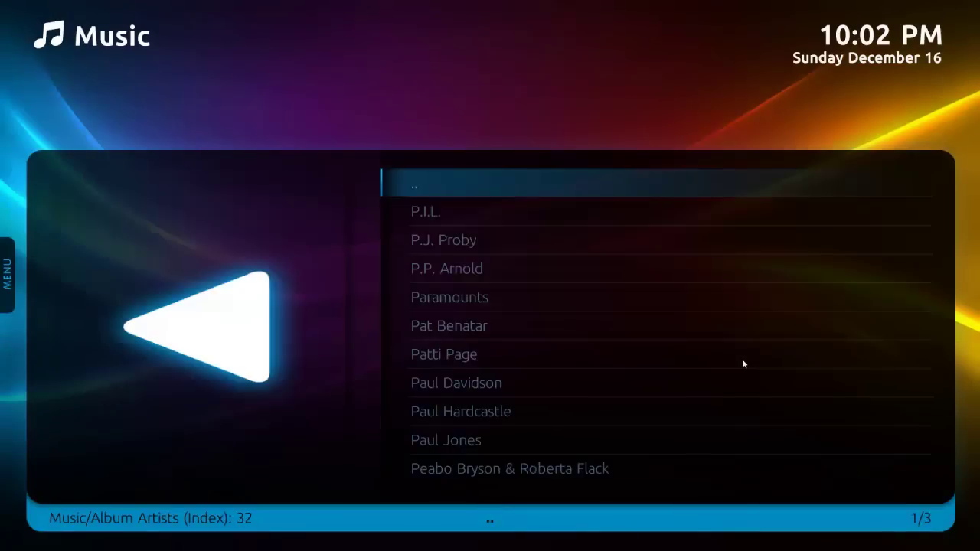
Browse the artists listed under P and open the albums of Pendulum.
key(Down)
key(Down)
key(Down)
key(Down)
key(Down)
key(Down)
key(Down)
key(Down)
key(Down)
key(Down)
key(Down)
key(Down)
key(Down)
key(Down)
key(Down)
key(Down)
key(Down)
key(Down)
key(Down)
key(Down)
key(Up)
key(Up)
key(Up)
key(Up)
key(Up)
key(Down)
key(Down)
key(Up)
key(Up)
key(Up)
key(Up)
key(Up)
key(Up)
key(Up)
key(Up)
key(Return)
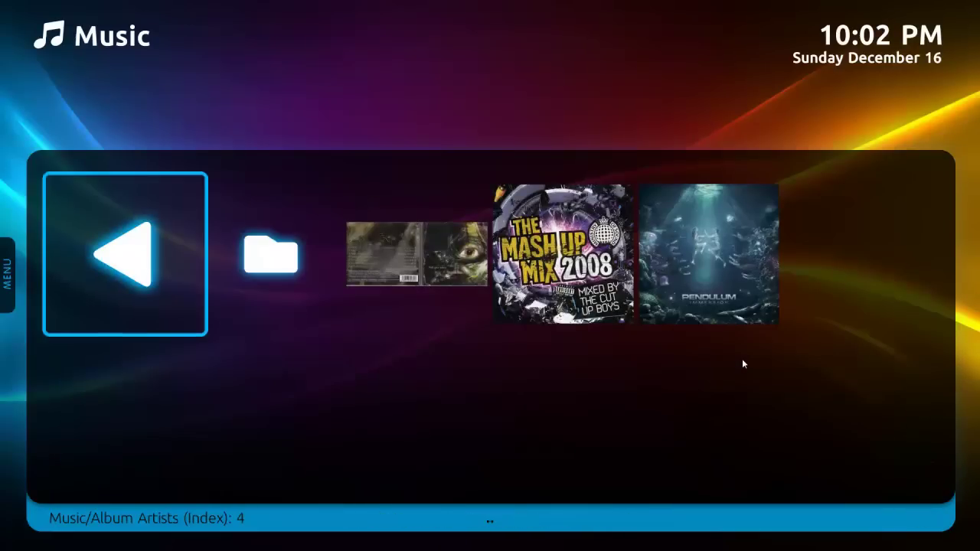
Return to the artist list, open Pennywise and browse the album covers up to About Time.
key(Return)
key(Down)
key(Return)
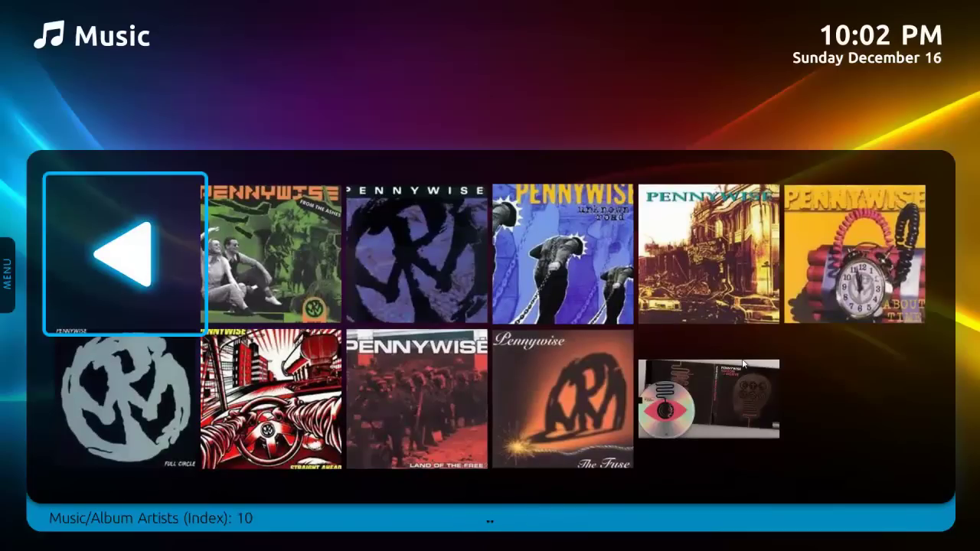
key(Right)
key(Right)
key(Right)
key(Right)
key(Right)
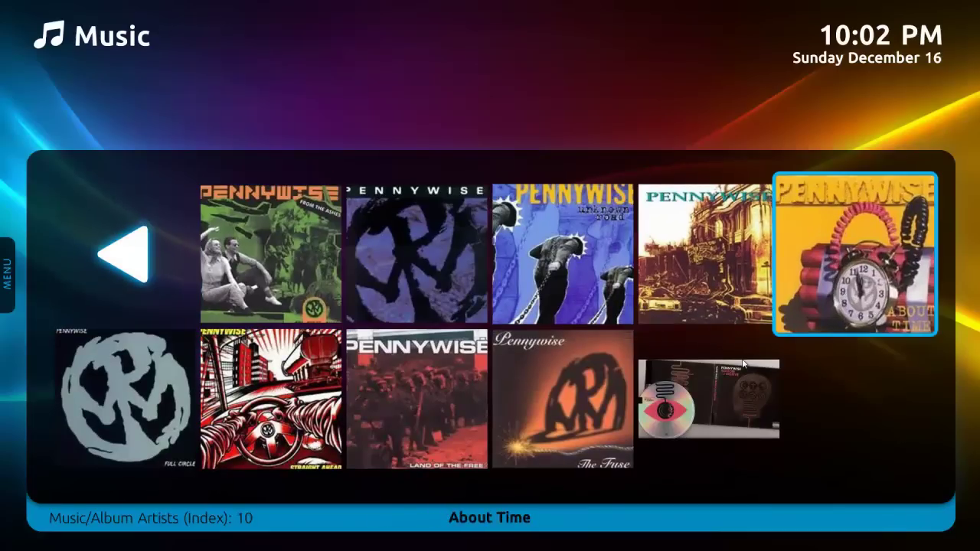
Browse the remaining Pennywise covers and open the self-titled album with the purple cover.
key(Left)
key(Left)
key(Down)
key(Left)
key(Left)
key(Left)
key(Right)
key(Right)
key(Up)
key(Return)
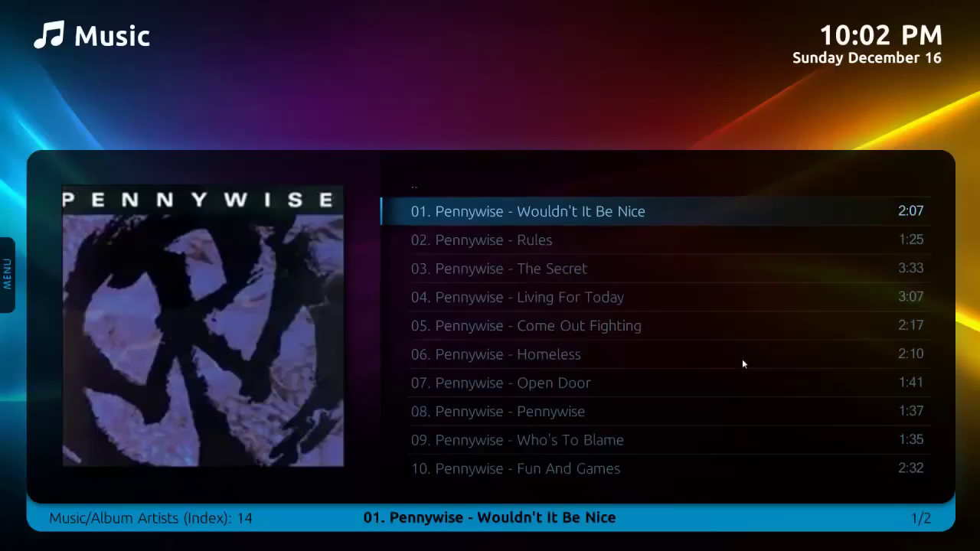
Browse the track list of the self-titled Pennywise album through to its last songs.
key(Down)
key(Down)
key(Down)
key(Down)
key(Down)
key(Down)
key(Down)
key(Down)
key(Down)
key(Down)
key(Down)
key(Down)
key(Down)
key(Up)
key(Up)
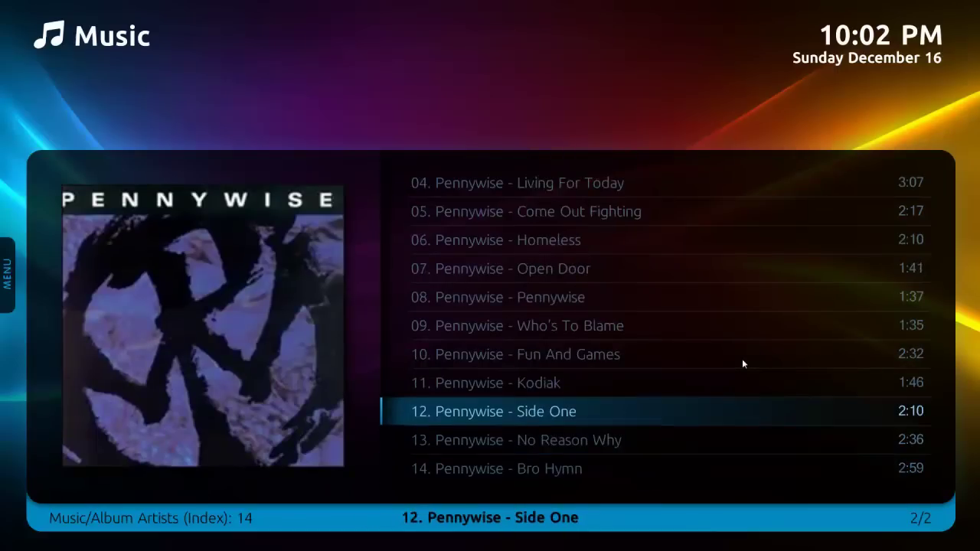
Return to the Pennywise albums, view the Wildcard/A Word From The Wise and Unknown Road covers, and go back to the artist list.
key(BackSpace)
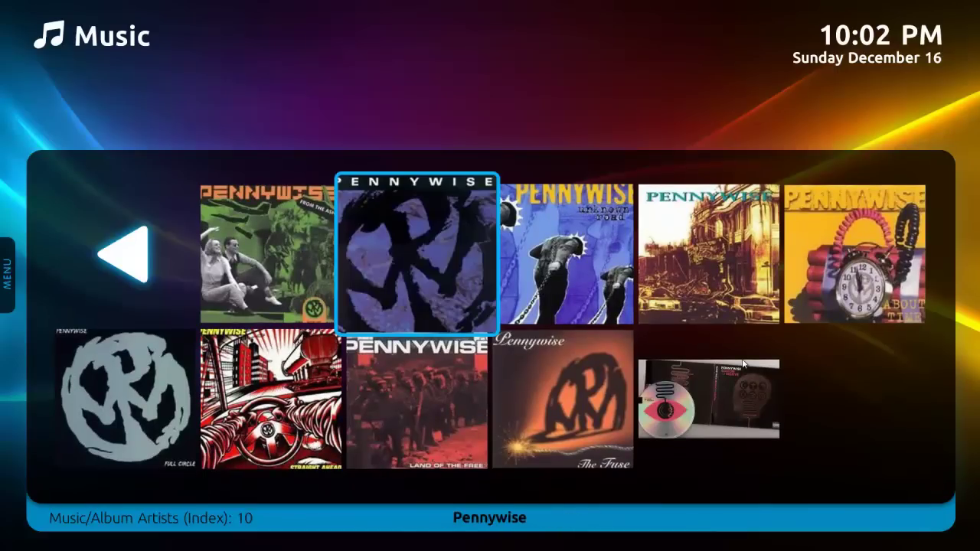
key(Right)
key(Right)
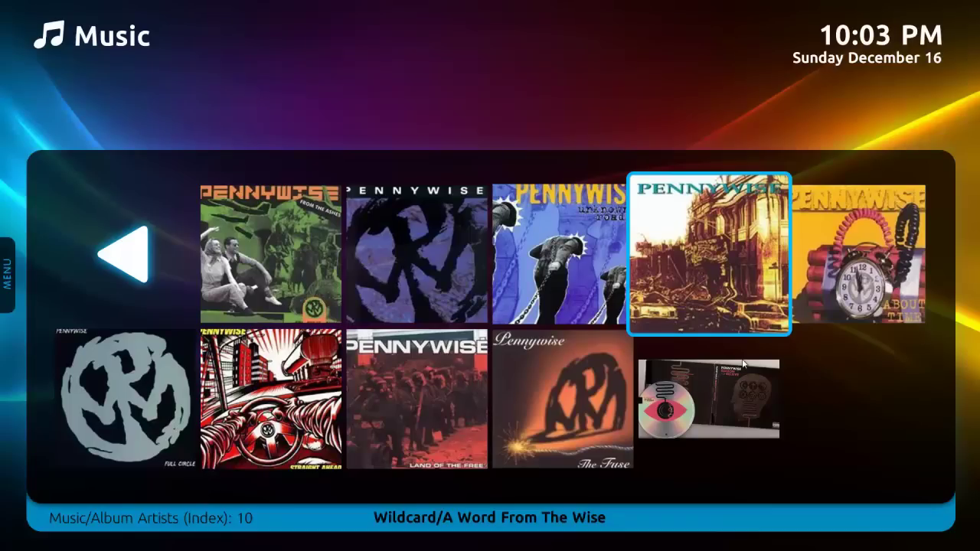
key(Left)
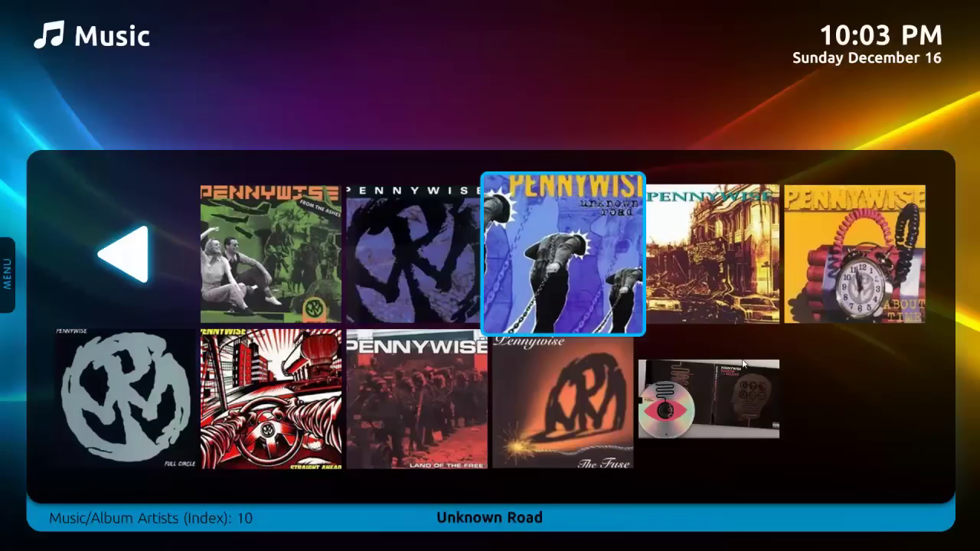
key(BackSpace)
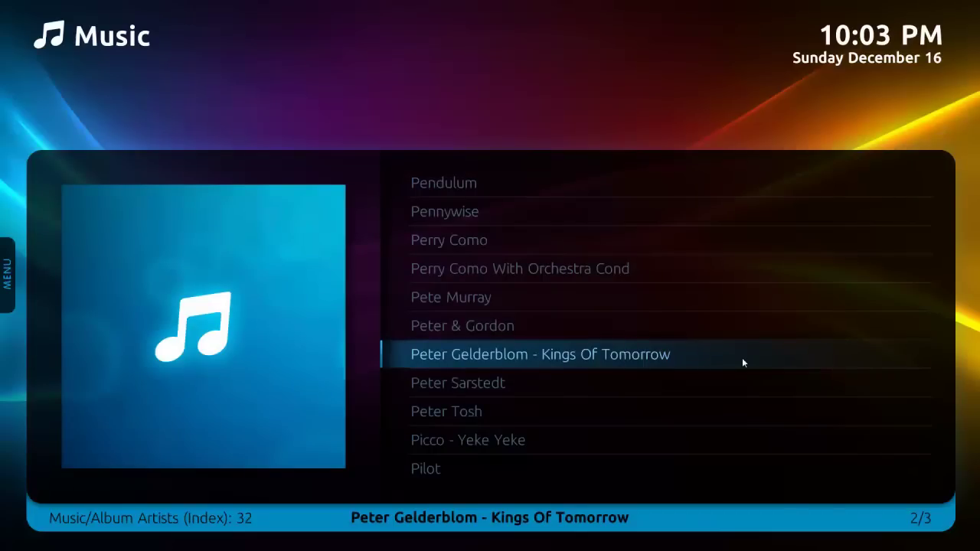
Browse the rest of the artists listed under P through to Pussycat Dolls feat Timbaland.
key(Down)
key(Down)
key(Down)
key(Down)
key(Page_Down)
key(Up)
key(Down)
key(Down)
key(Down)
key(Down)
key(Down)
key(Down)
key(Down)
key(Down)
key(Down)
key(Down)
key(Down)
key(Up)
key(Up)
key(Up)
key(Up)
key(Up)
key(Up)
key(Up)
key(Up)
key(Up)
key(Up)
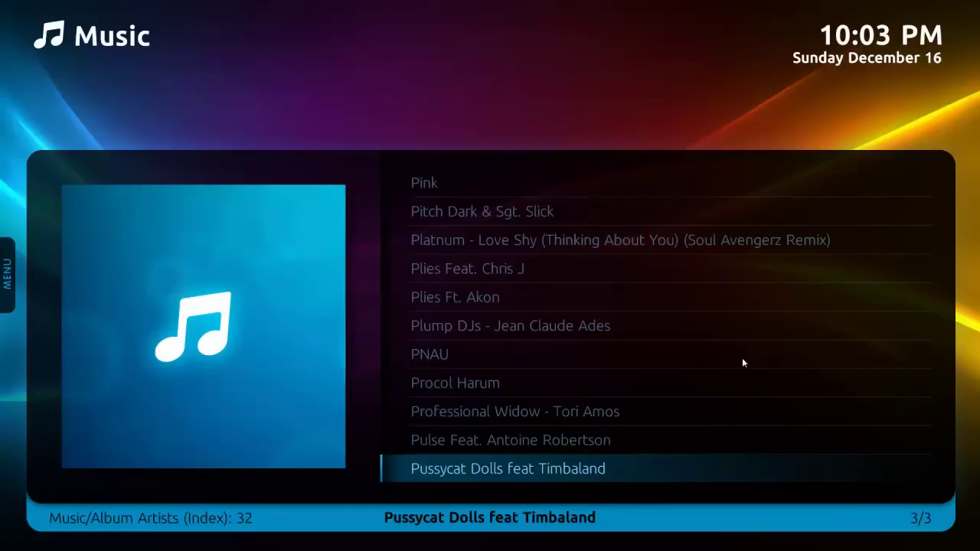
Return to the artist index and open the artists under R.
key(Right)
key(Up)
key(Right)
key(Right)
key(Up)
key(Right)
key(Right)
key(Right)
key(Right)
key(Down)
key(Left)
key(Left)
key(Return)
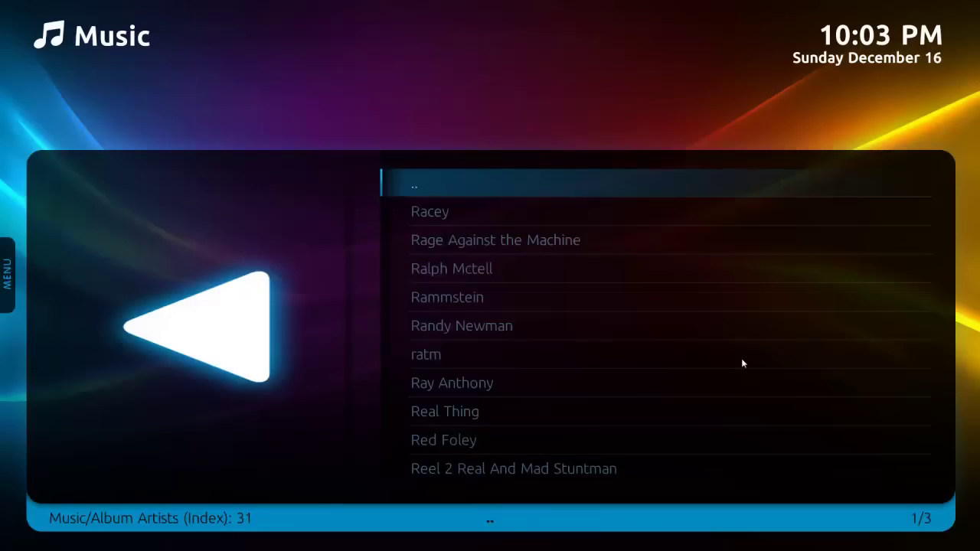
Open Rammstein and view the album covers.
key(Down)
key(Down)
key(Down)
key(Down)
key(Return)
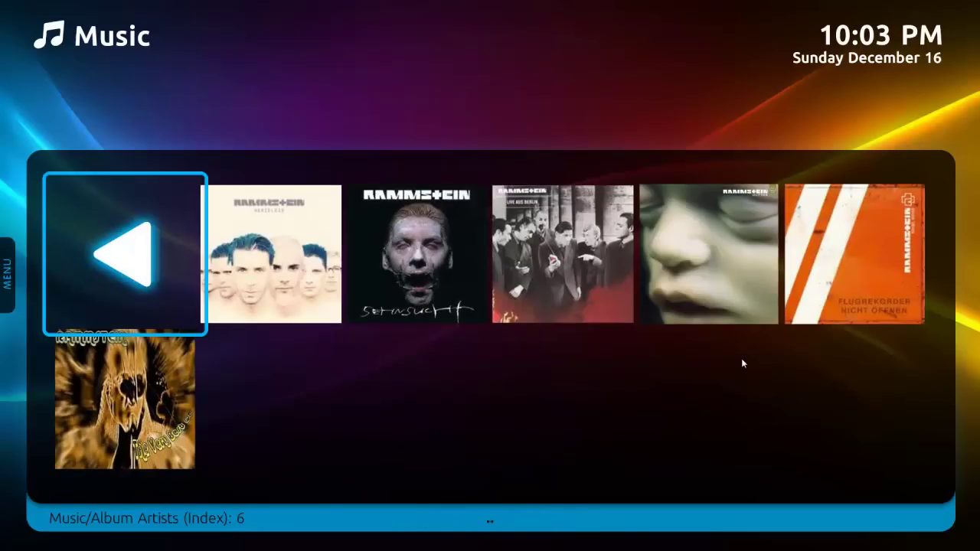
key(Right)
Return to the R artists and browse the list down to Rocky Burnette.
key(BackSpace)
key(Down)
key(Down)
key(Down)
key(Down)
key(Down)
key(Down)
key(Down)
key(Down)
key(Down)
key(Down)
key(Down)
key(Down)
key(Down)
key(Down)
key(Down)
key(Down)
key(Down)
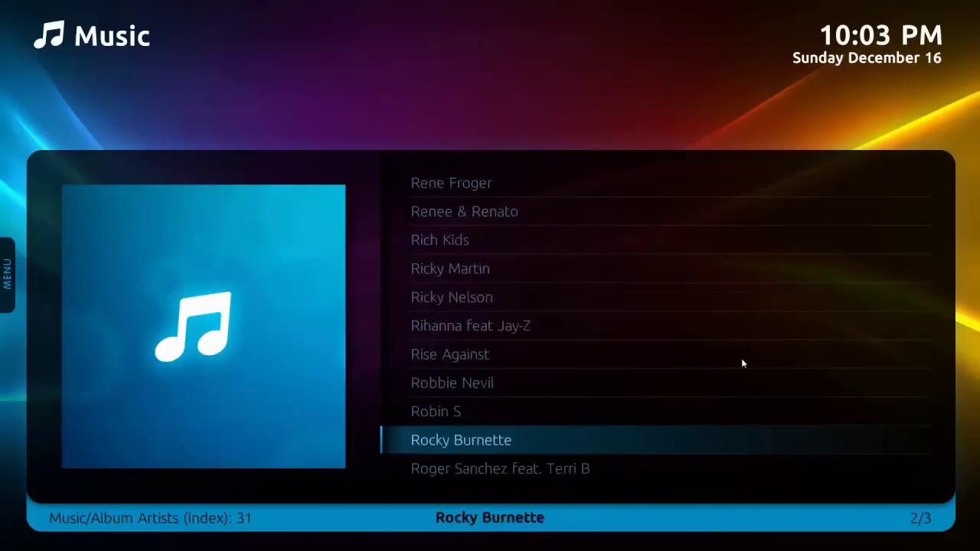
Leave the music section and return to the home screen.
scroll(741, 358, up, 2)
key(Left)
key(Left)
key(Left)
key(Left)
key(Down)
key(Up)
key(Left)
key(Escape)
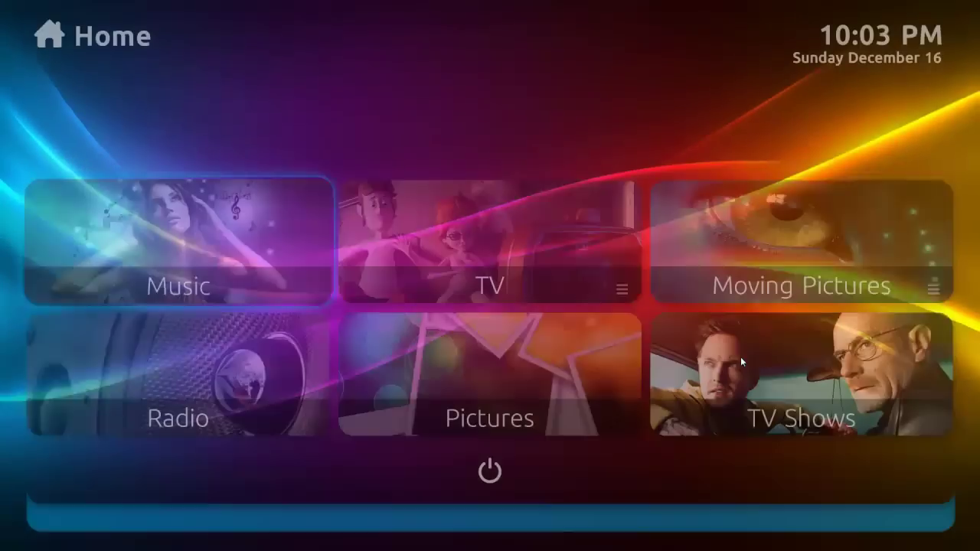
Open the TV guide from the home screen's TV tile.
key(Right)
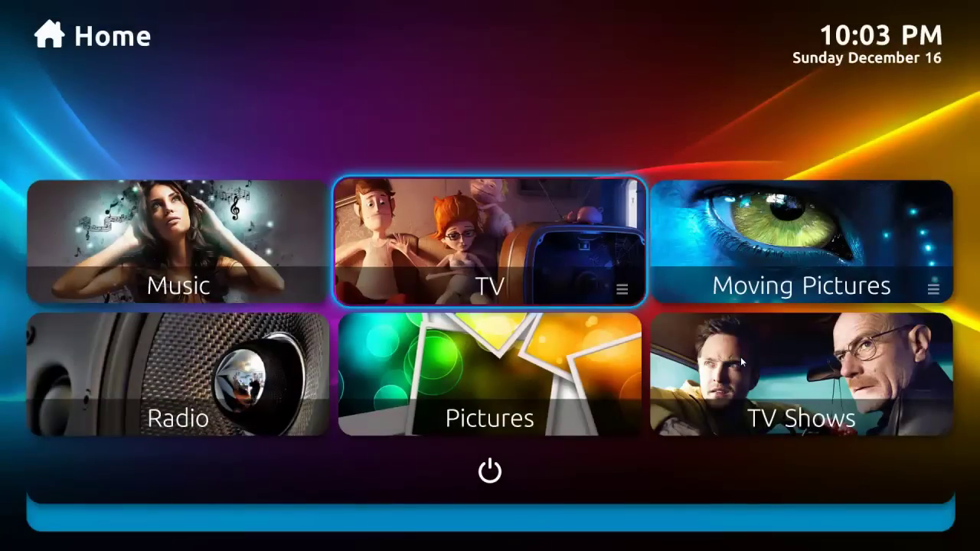
key(Right)
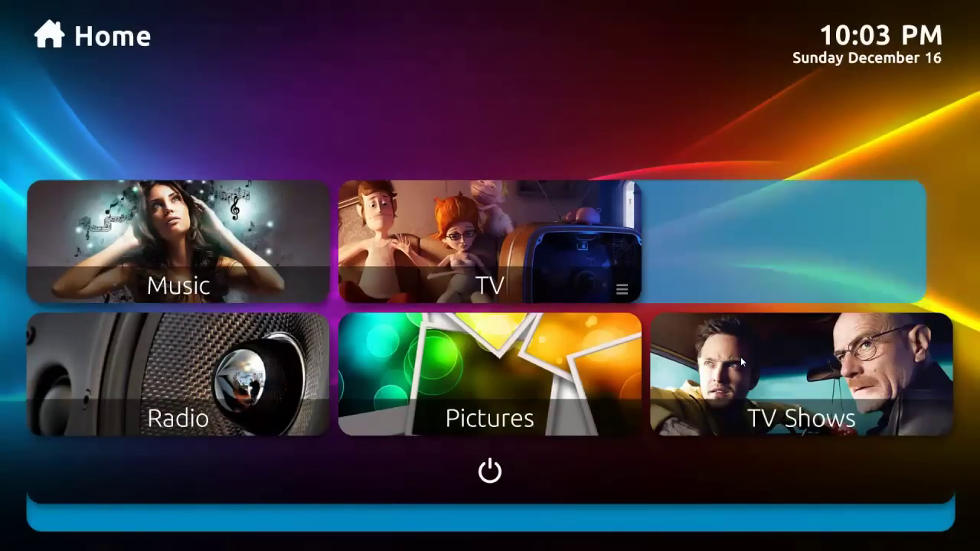
key(Return)
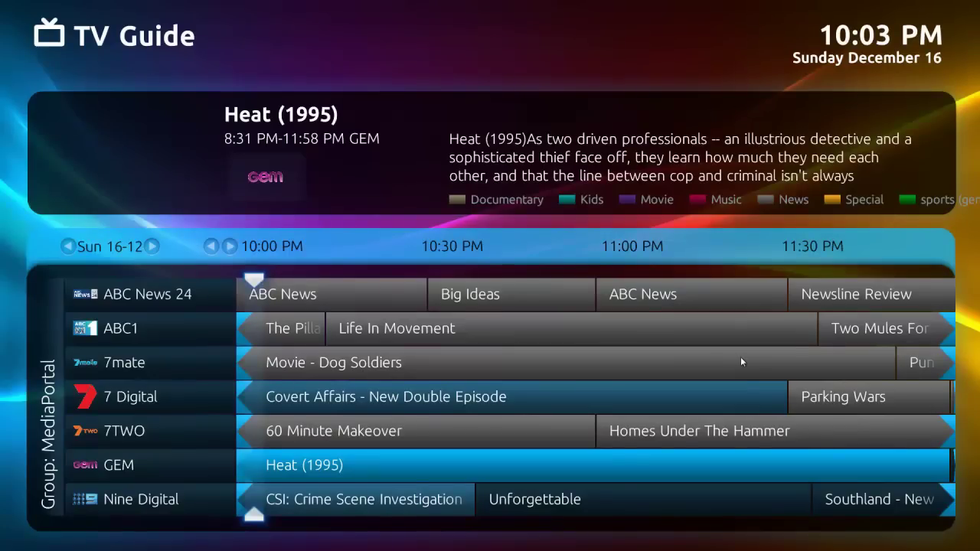
Look at CSI on Nine Digital in the guide, watch GEM live in full screen, and stop live TV.
key(Down)
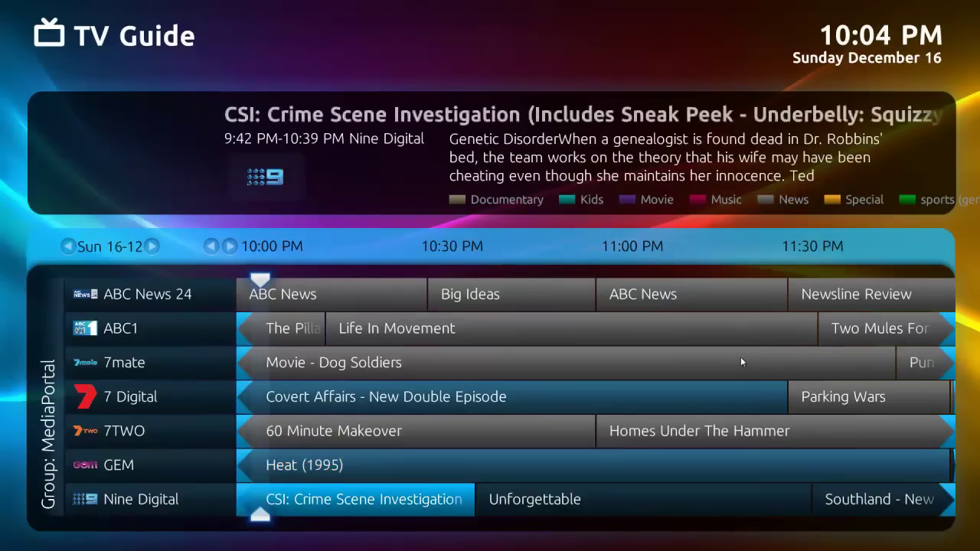
key(Down)
key(Up)
key(Up)
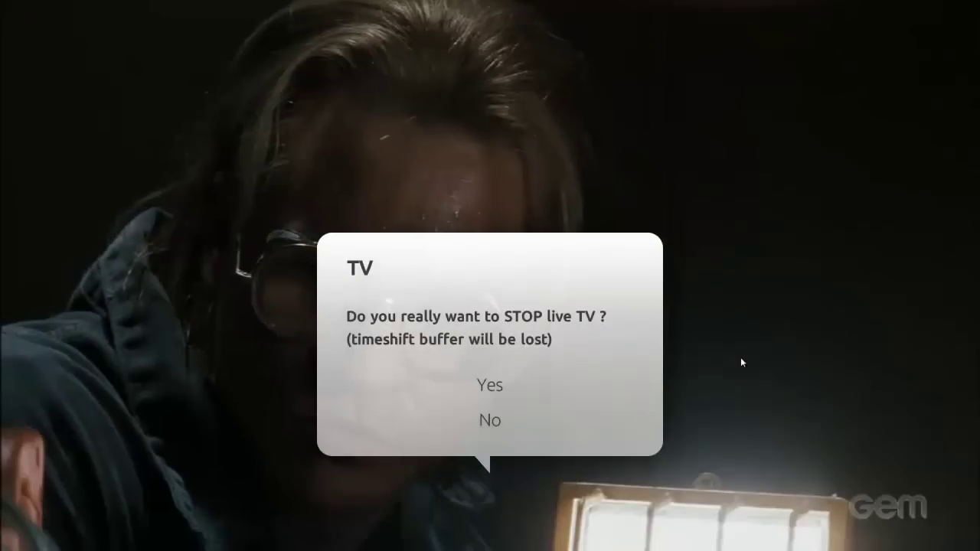
key(Down)
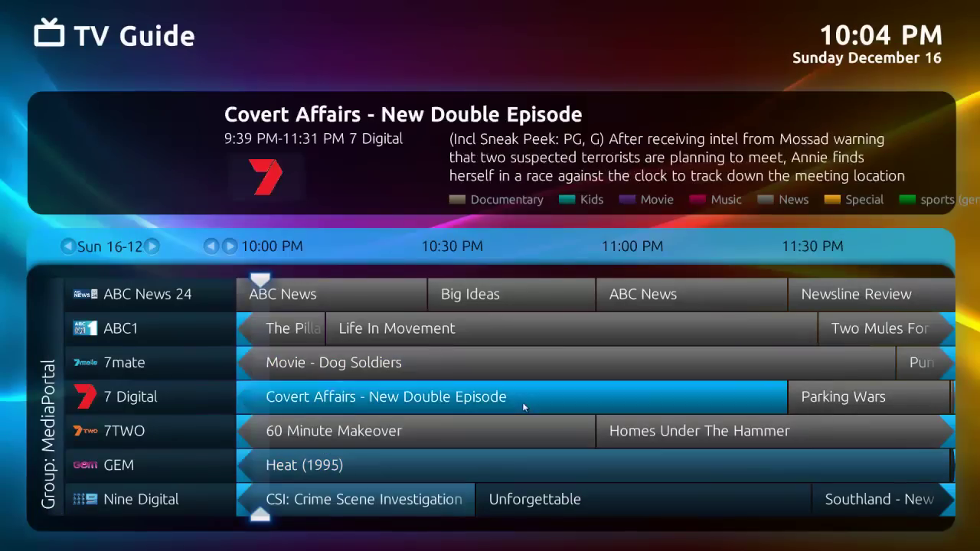
Open the record options for Heat (1995) on GEM and schedule the film's recording.
right_click(319, 466)
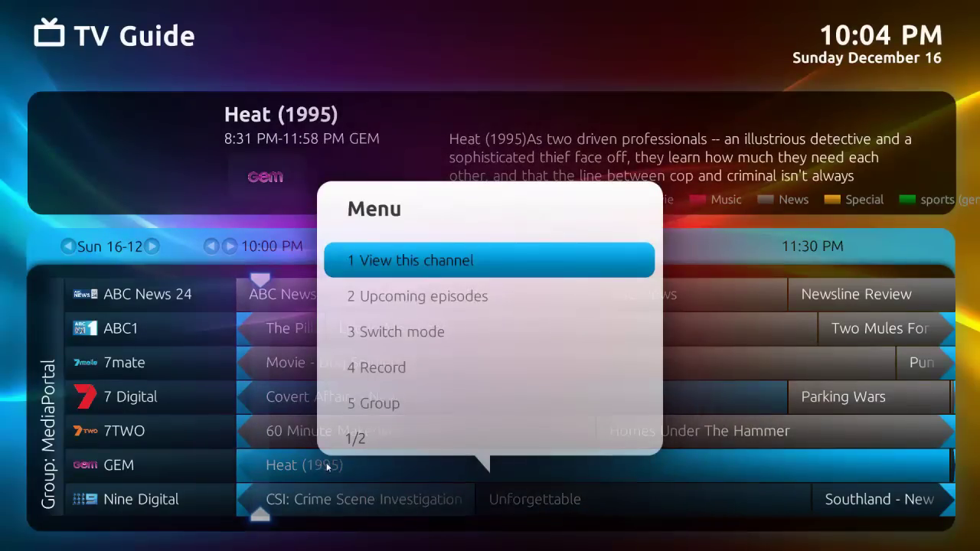
click(433, 366)
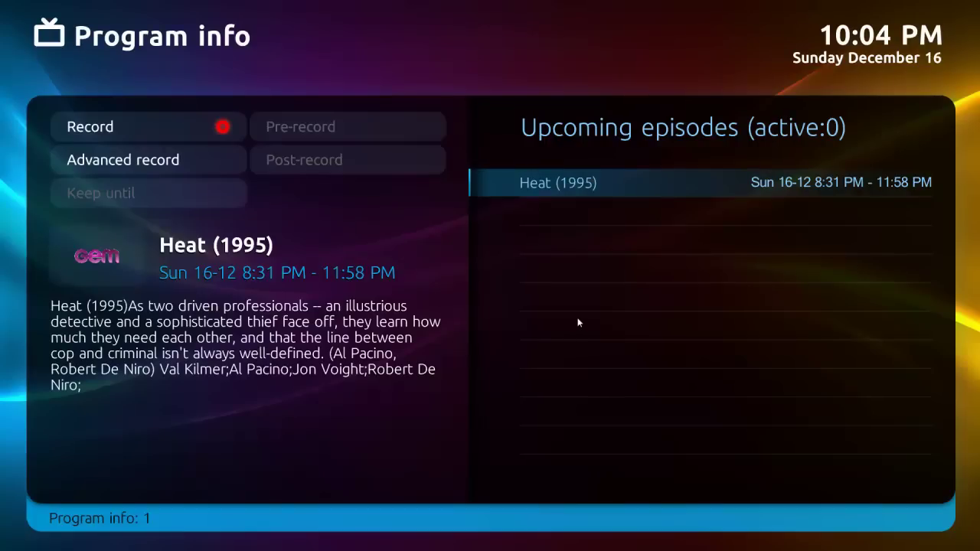
click(542, 185)
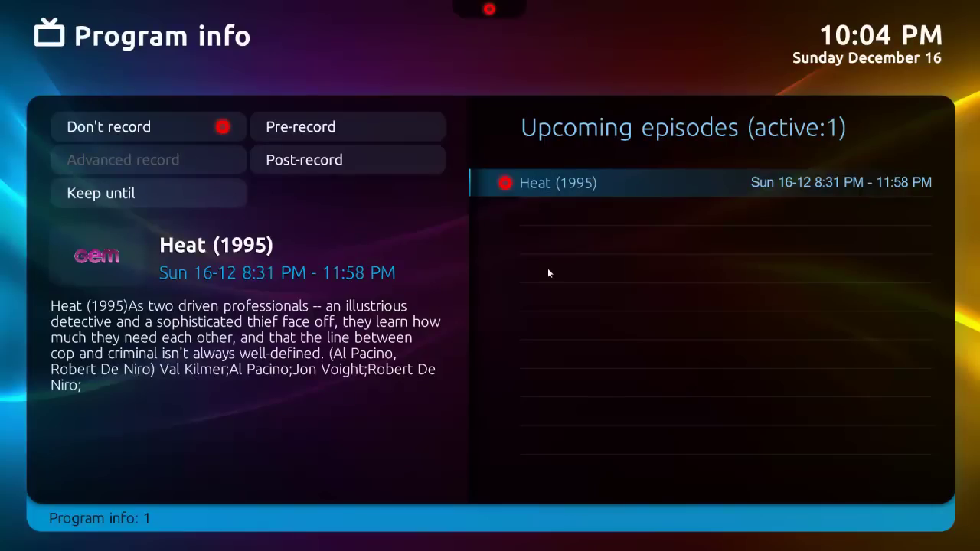
Set the Heat (1995) recording's pre-record time to 7 minutes and its post-record time to 60 minutes.
click(351, 126)
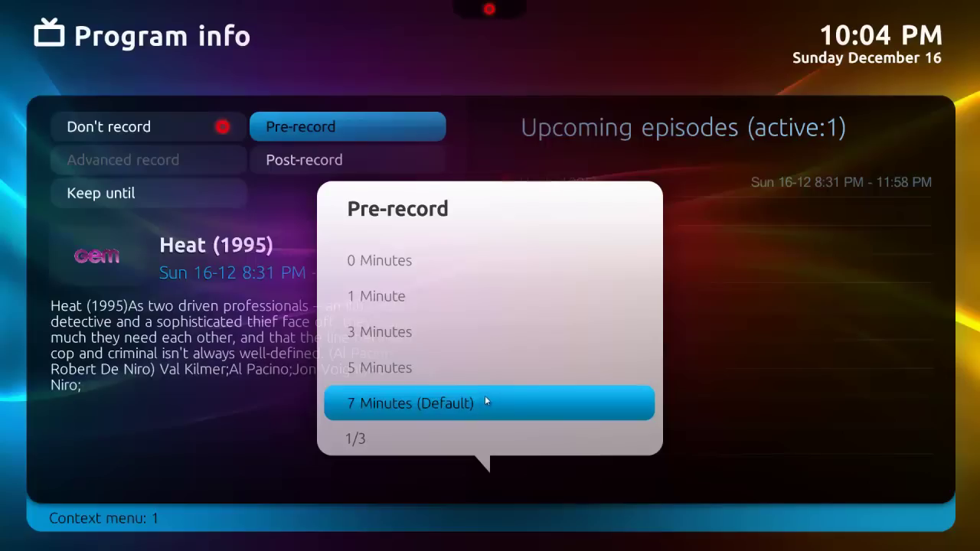
click(484, 399)
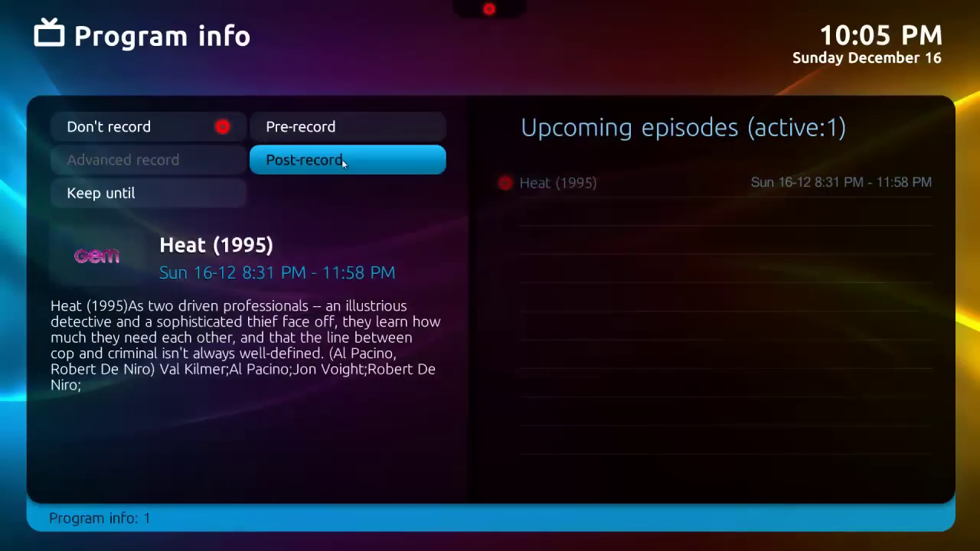
click(342, 156)
scroll(460, 412, down, 1)
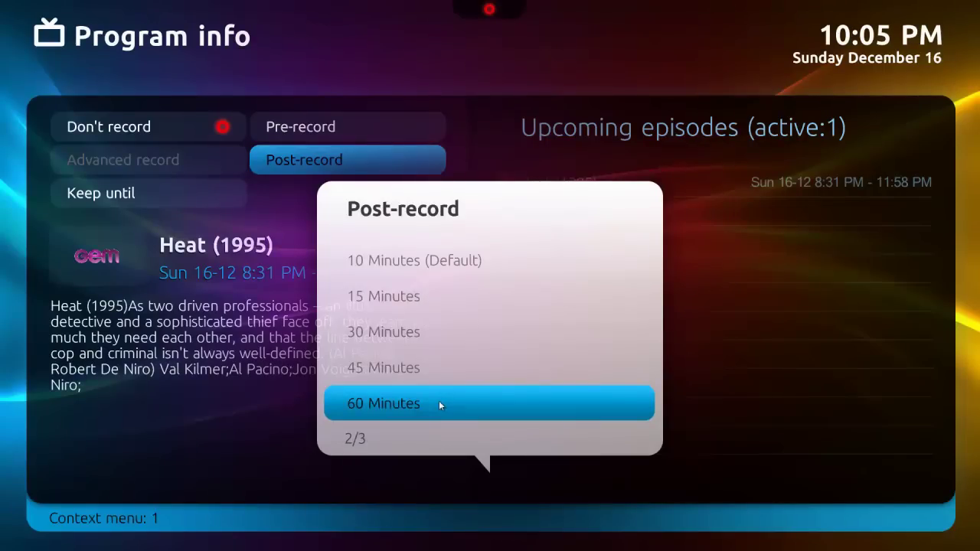
click(431, 401)
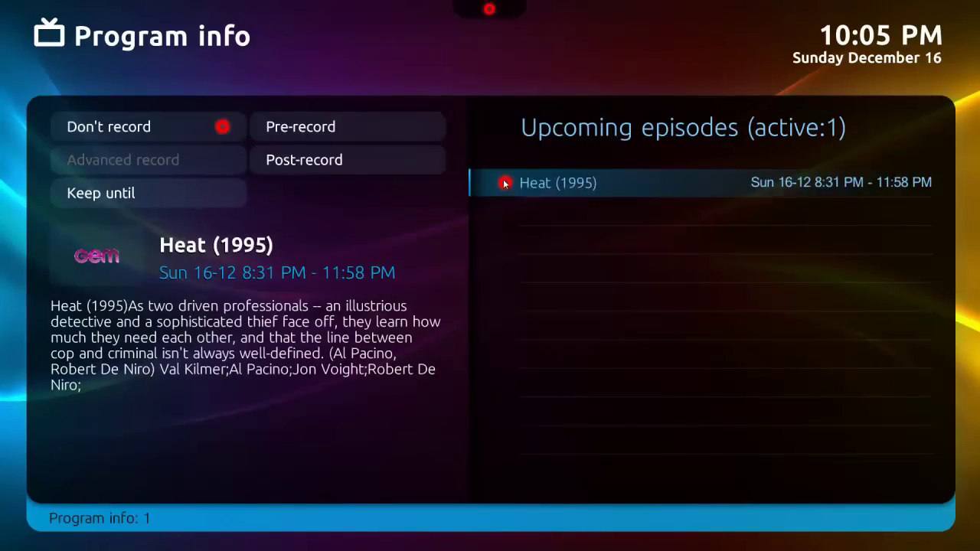
Delete the Heat (1995) recording, confirm the deletion, and return to the TV guide.
click(547, 199)
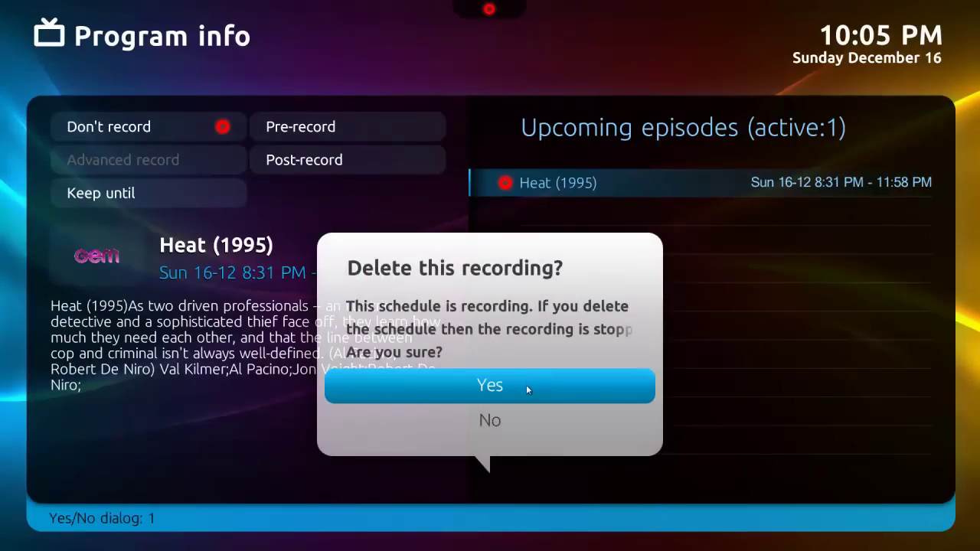
click(528, 391)
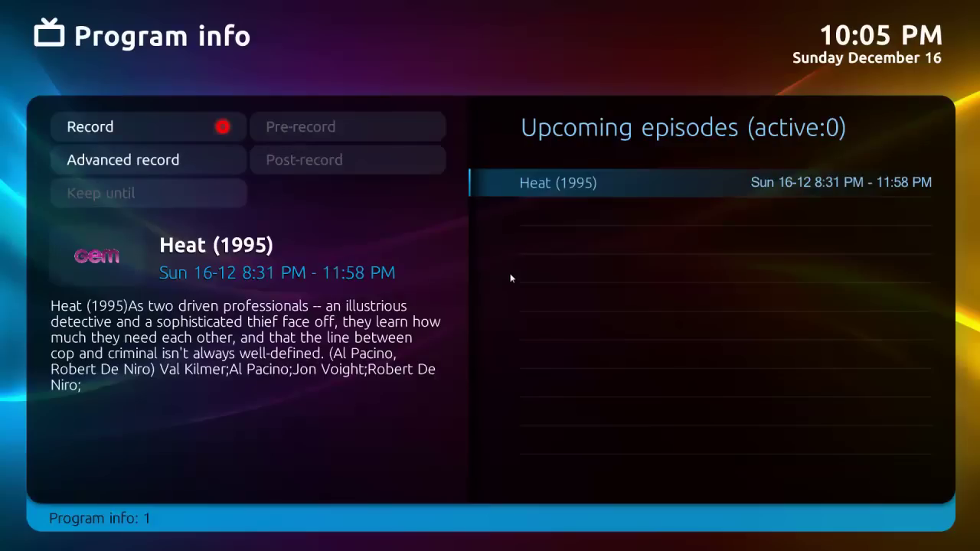
key(Escape)
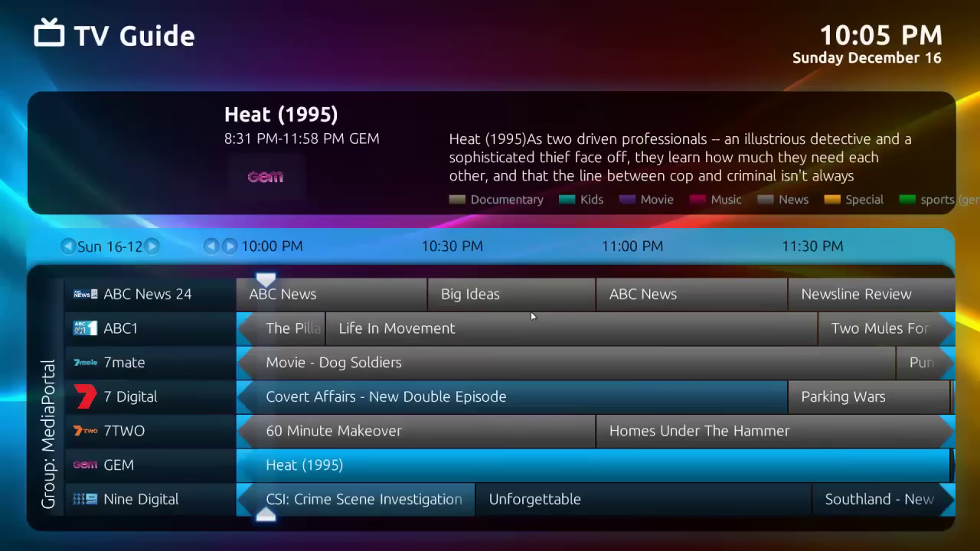
Move down through the guide's channels to Navy Seals (1990) on GO!
key(Down)
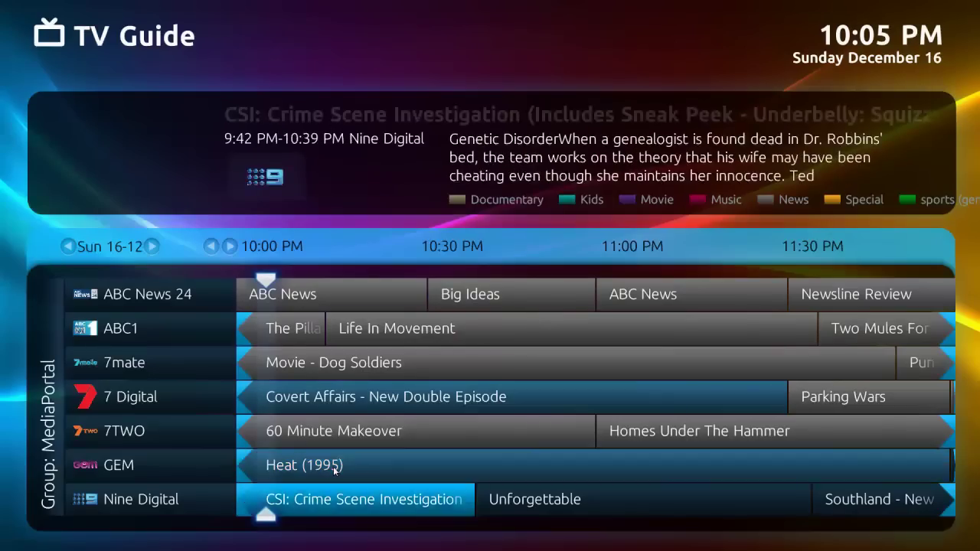
key(Down)
key(Down)
key(Down)
key(Down)
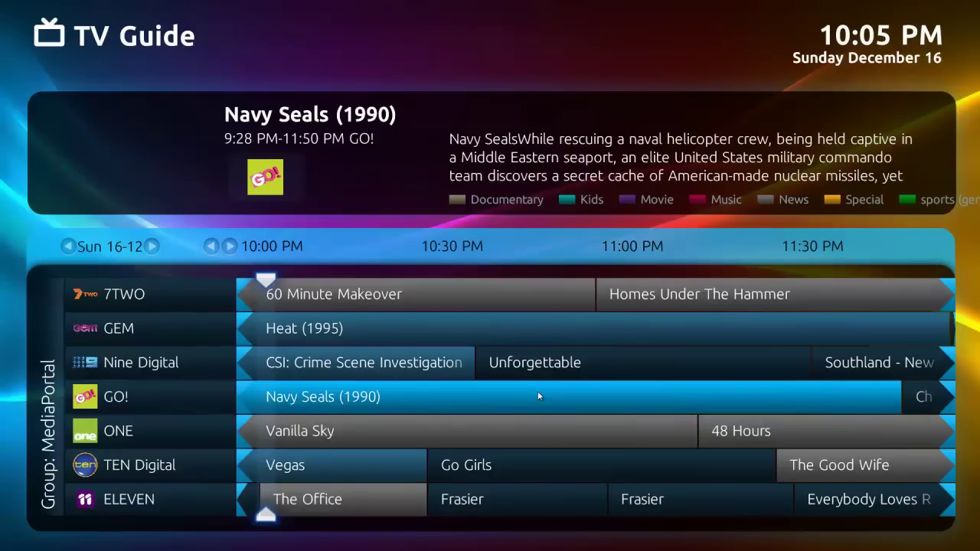
Browse the GO! schedule forward to the early Monday morning showing of Chuck.
key(Right)
key(Right)
key(Right)
key(Right)
key(Right)
key(Right)
key(Right)
key(Right)
key(Right)
key(Right)
key(Right)
key(Right)
key(Right)
key(Right)
key(Right)
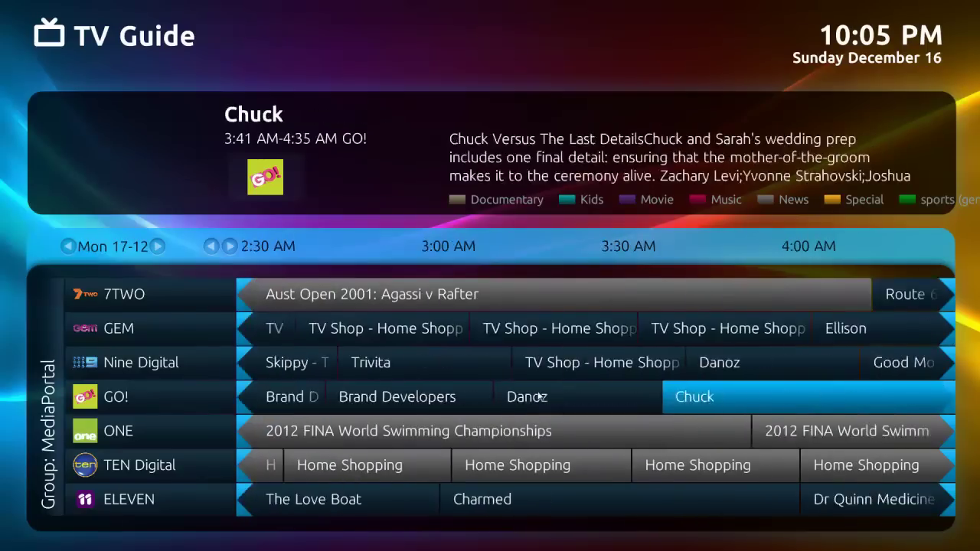
Continue through the GO! schedule to Ransom (1996) on Monday evening.
key(Right)
key(Right)
key(Right)
key(Right)
key(Right)
key(Right)
key(Right)
key(Right)
key(Right)
key(Right)
key(Right)
key(Right)
key(Right)
key(Right)
key(Right)
key(Right)
key(Right)
key(Right)
key(Right)
key(Right)
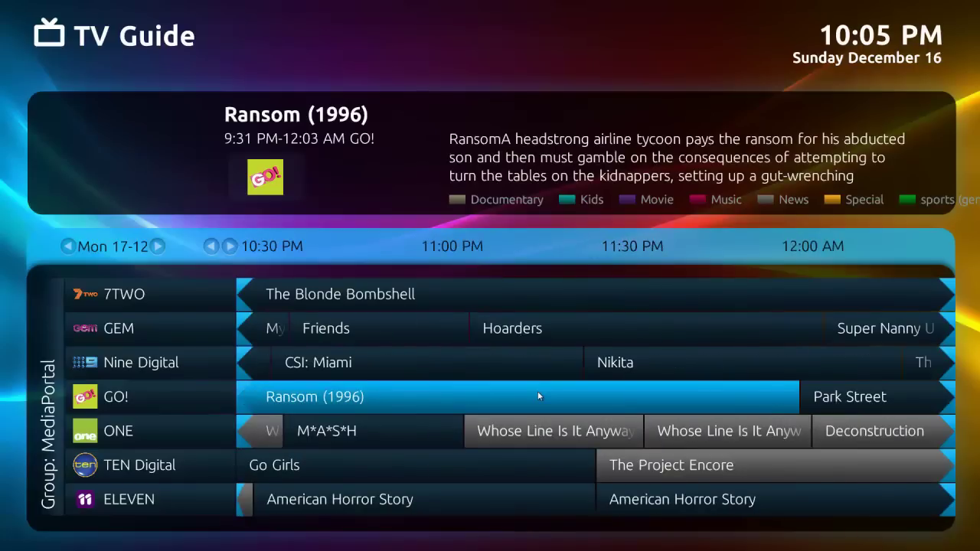
Exit the TV guide to the home screen and look through both pages of tiles.
key(Escape)
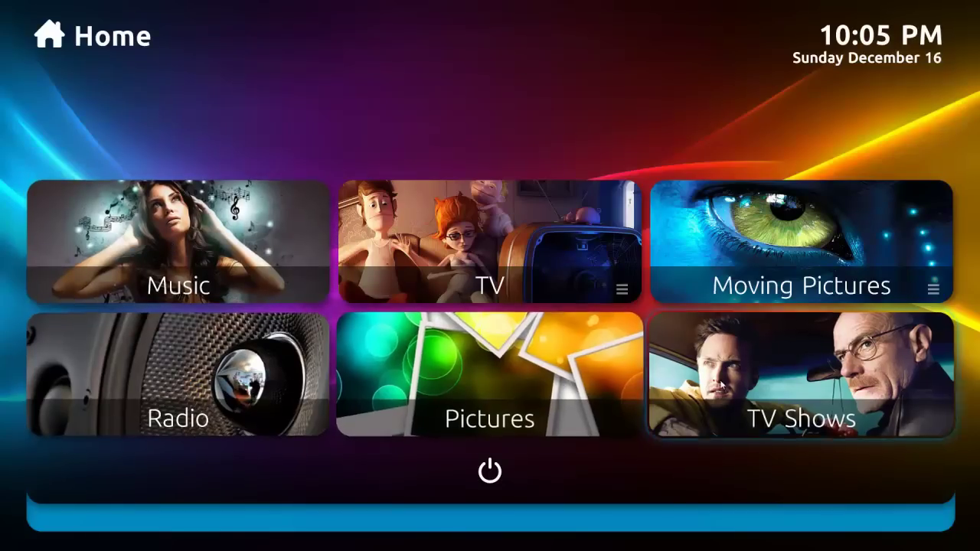
scroll(735, 377, down, 1)
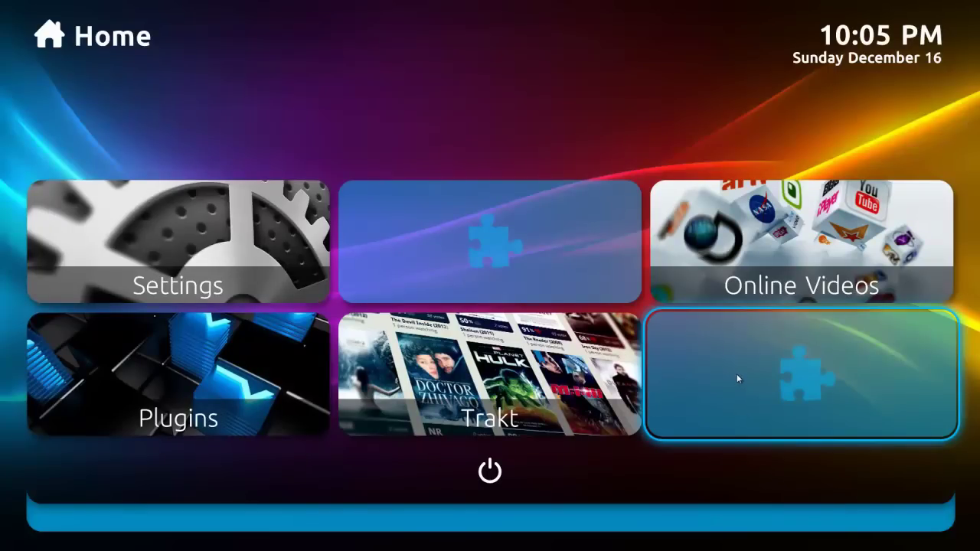
scroll(618, 319, up, 1)
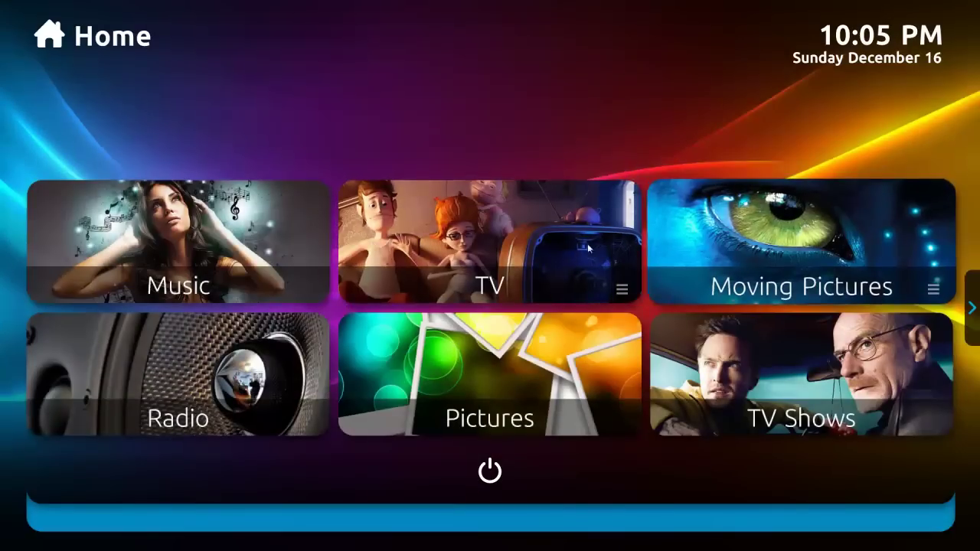
Open Settings from the second home page and enter the GUI section.
scroll(513, 243, down, 1)
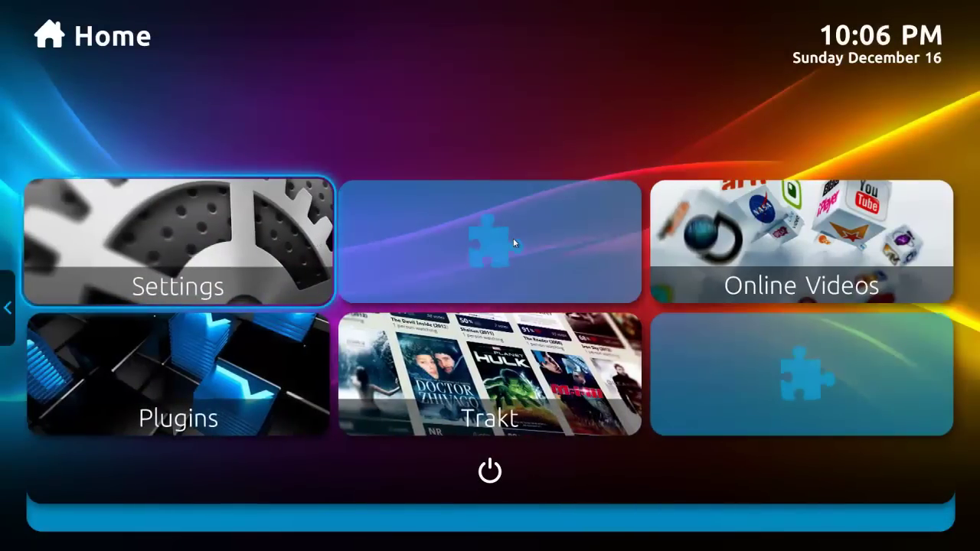
key(Return)
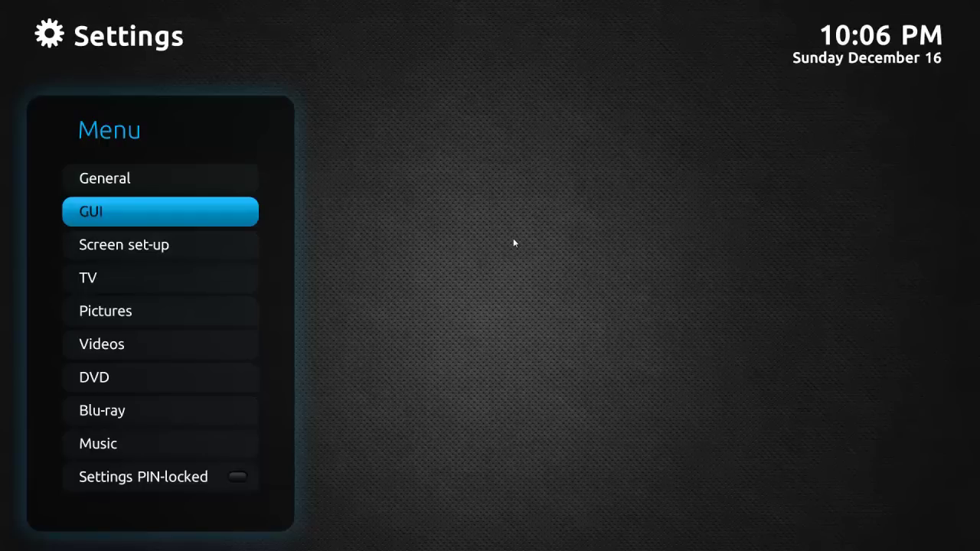
click(116, 209)
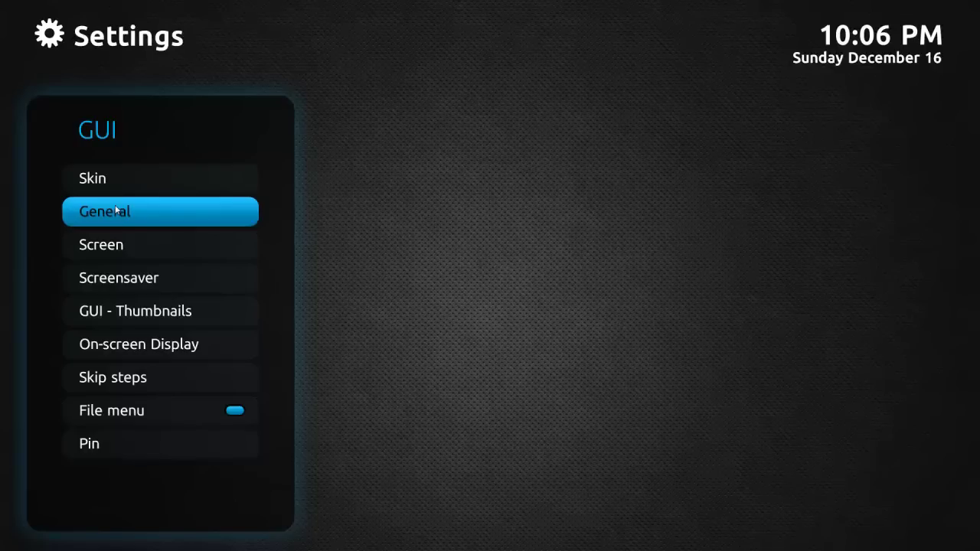
Look through the GUI settings categories, from General down to File menu and back up.
key(Down)
key(Down)
key(Down)
key(Down)
key(Down)
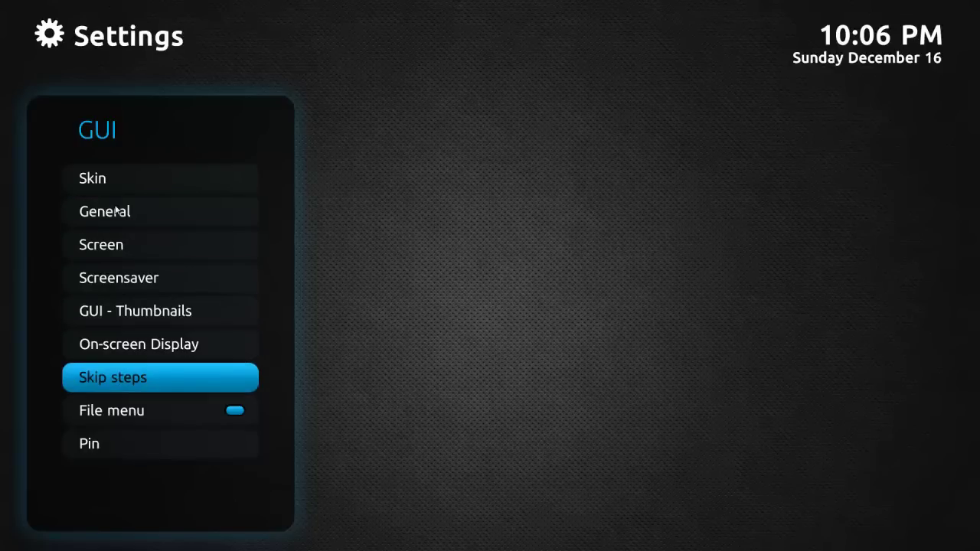
key(Down)
key(Up)
key(Up)
key(Up)
key(Up)
key(Up)
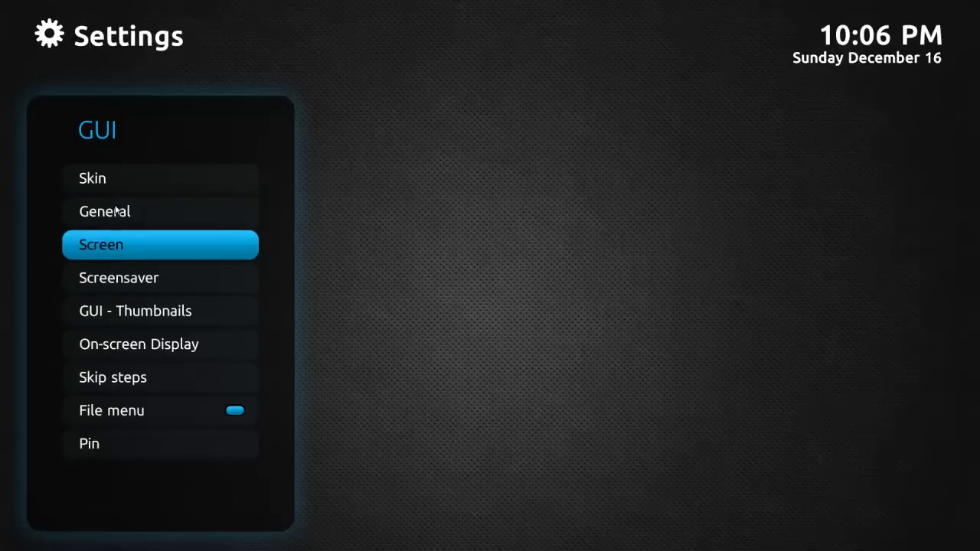
View the Skin settings and the General settings of the GUI section.
key(Up)
key(Up)
key(Return)
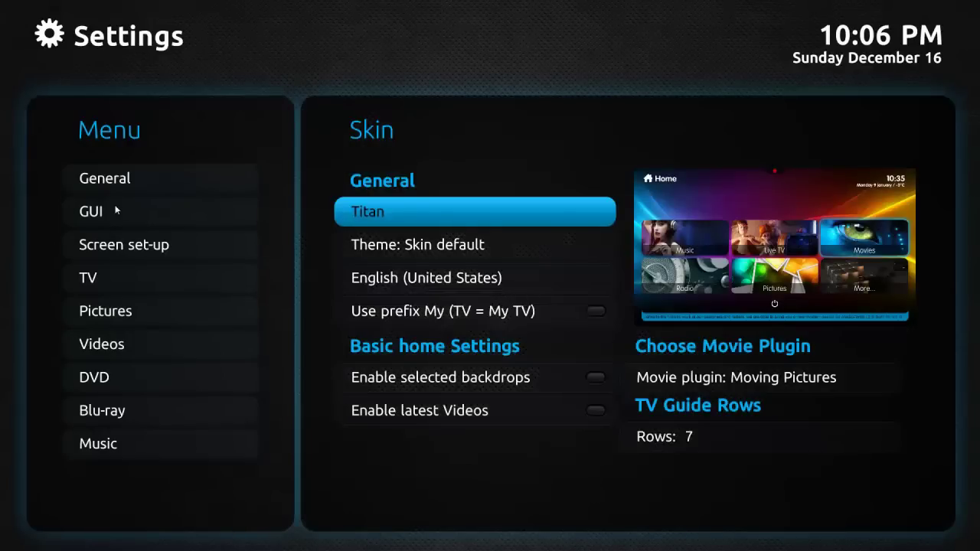
key(Escape)
key(Down)
key(Return)
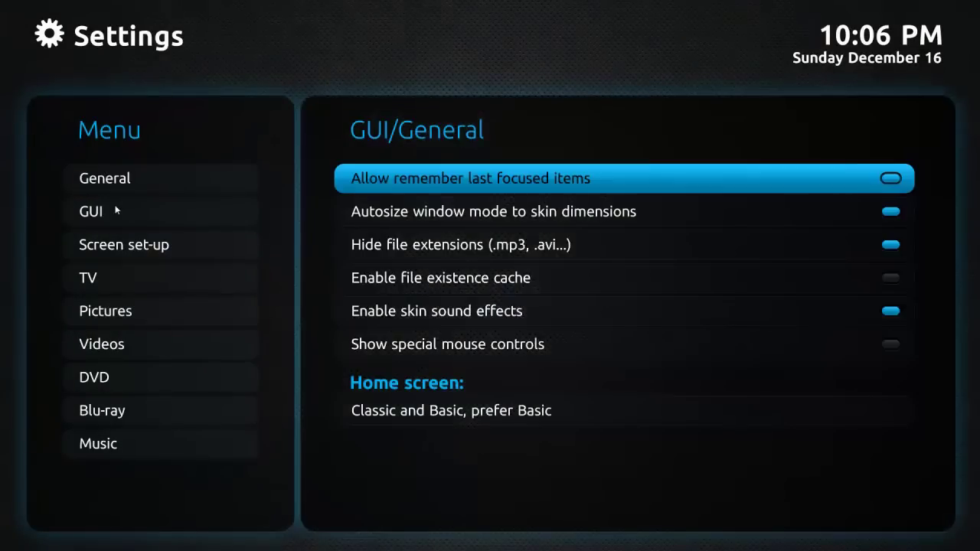
key(Escape)
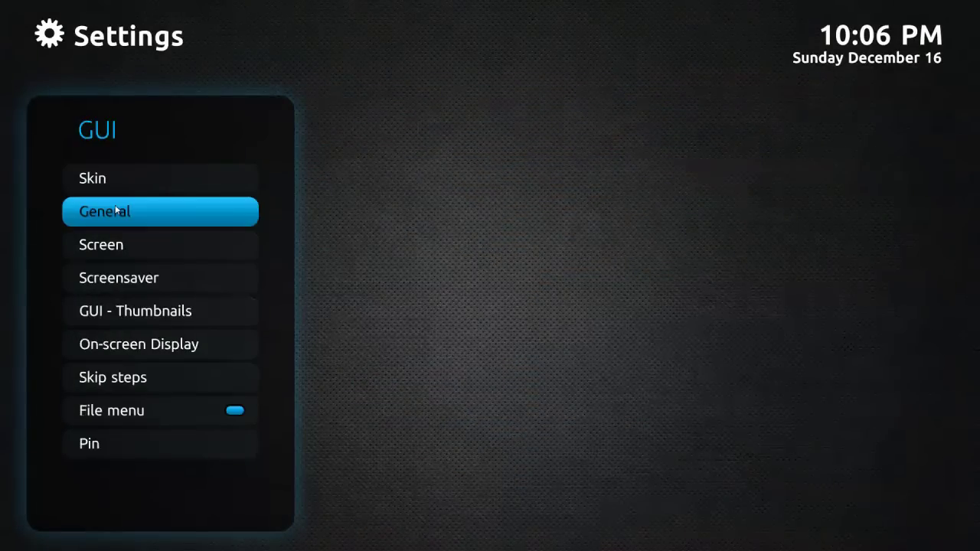
Revisit the GUI General settings and switch to the Music section of Settings.
key(Return)
key(Down)
key(Return)
key(Left)
key(Down)
key(Down)
key(Down)
key(Down)
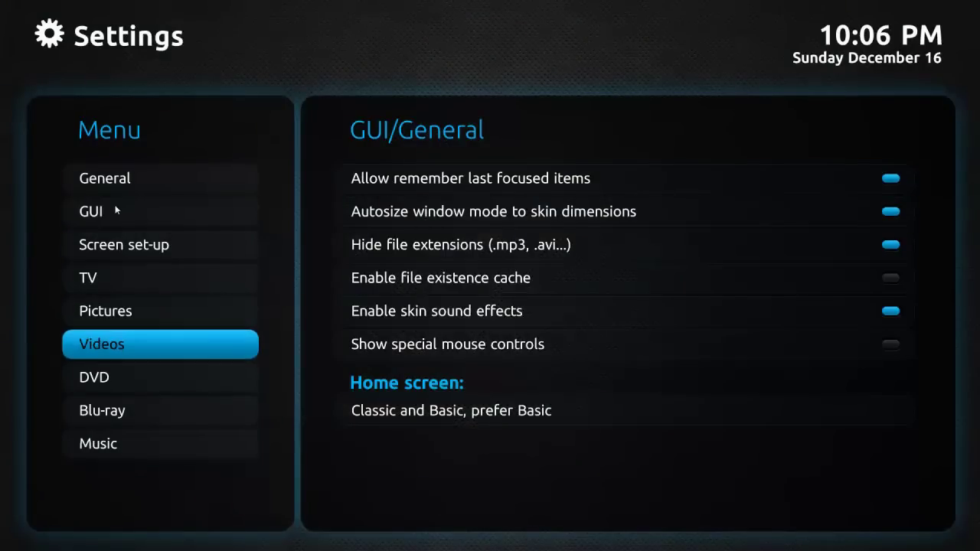
key(Down)
key(Down)
key(Down)
key(Return)
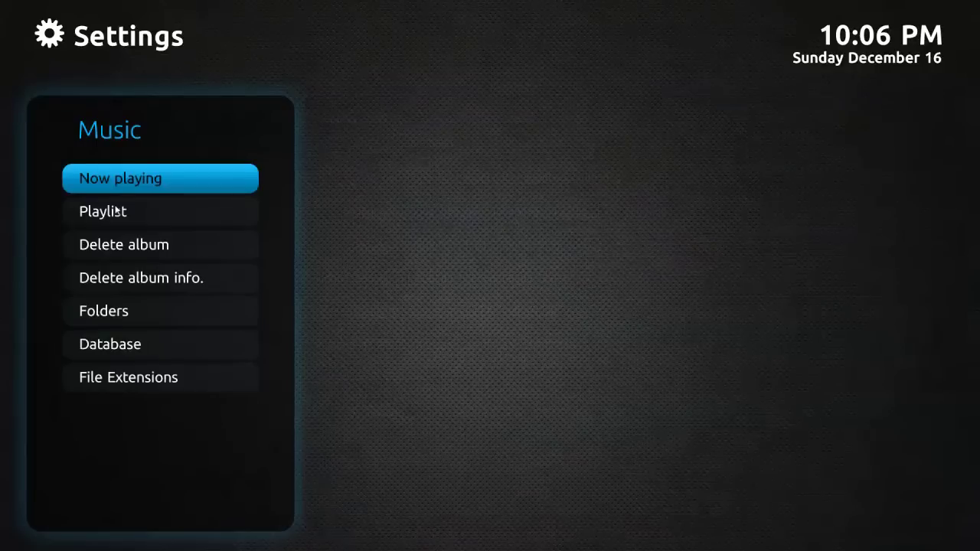
Open the Music database settings and look over the scan and thumb creation options.
key(Down)
key(Down)
key(Down)
key(Down)
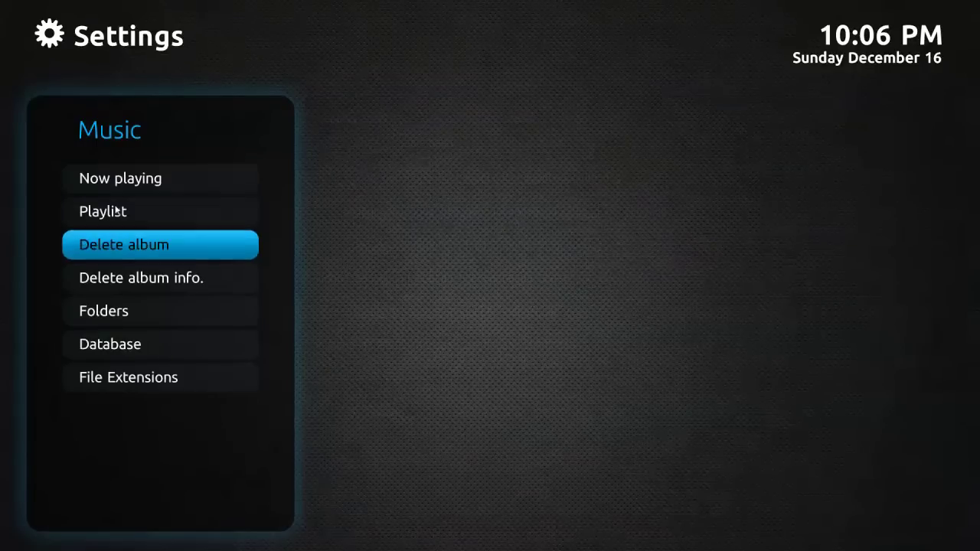
key(Down)
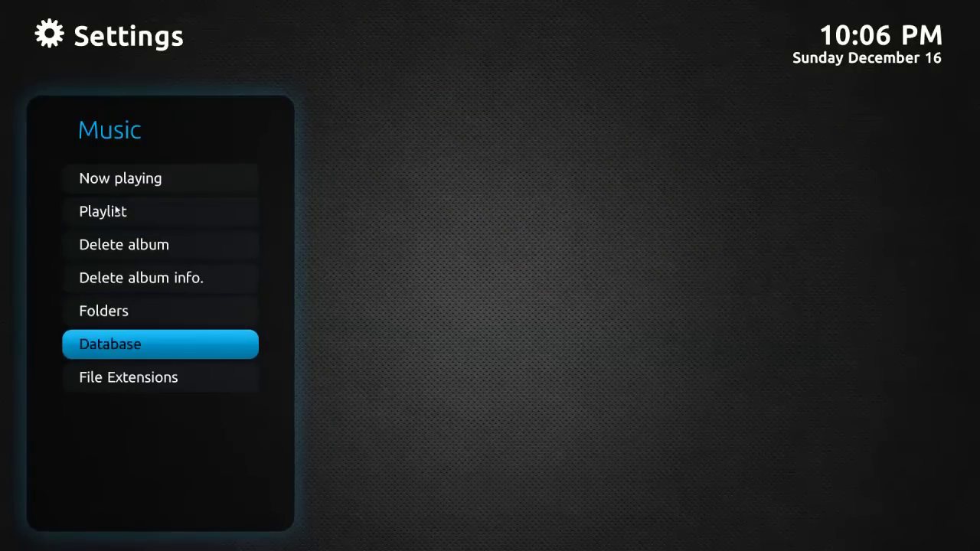
key(Return)
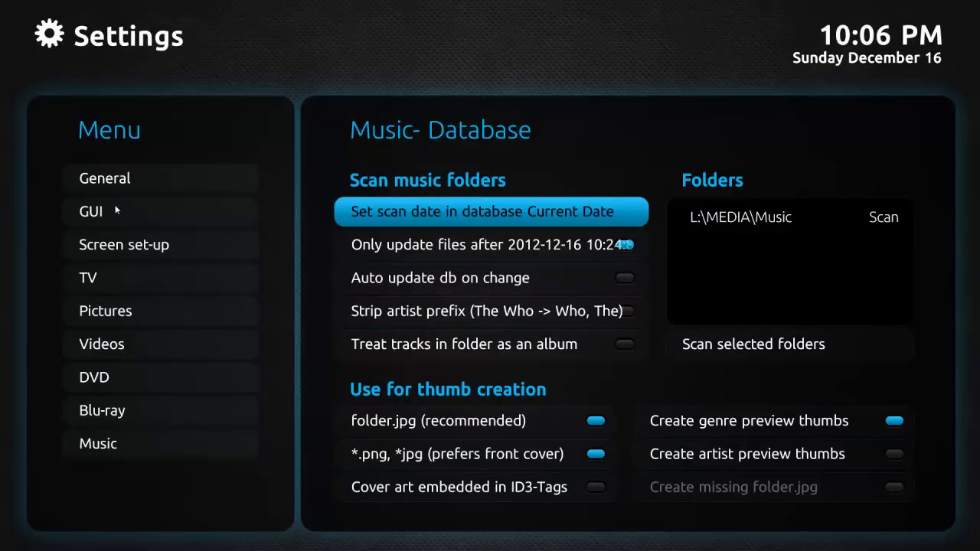
key(Down)
key(Down)
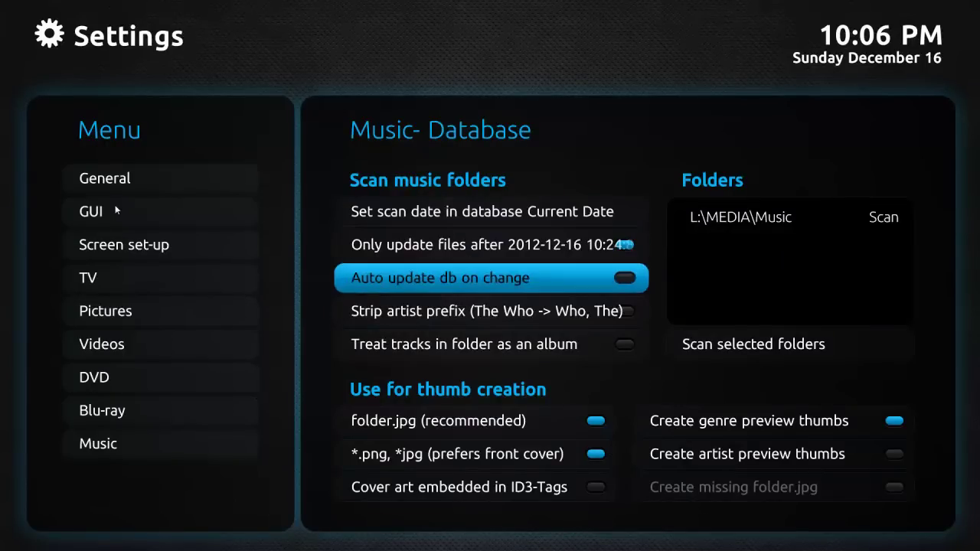
Leave the Music database settings and open the Music folders page.
key(Left)
key(Escape)
key(Up)
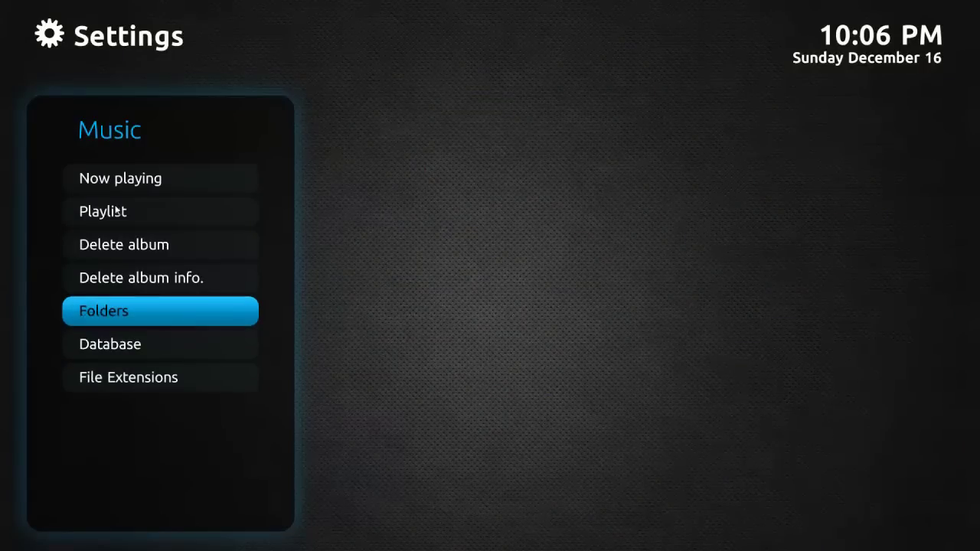
key(Return)
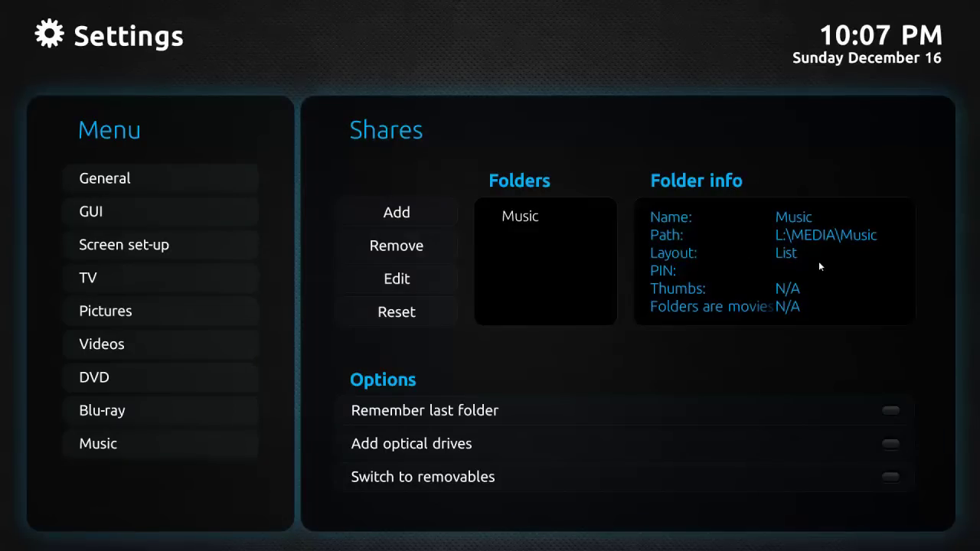
Start adding a music share and name it asdfsdf.
click(403, 212)
click(403, 261)
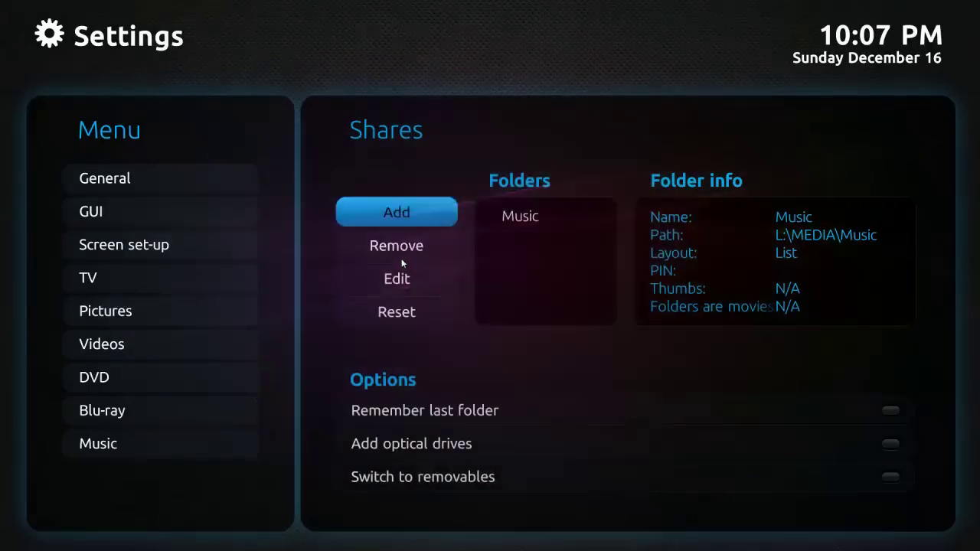
text(asdfsdf)
click(283, 264)
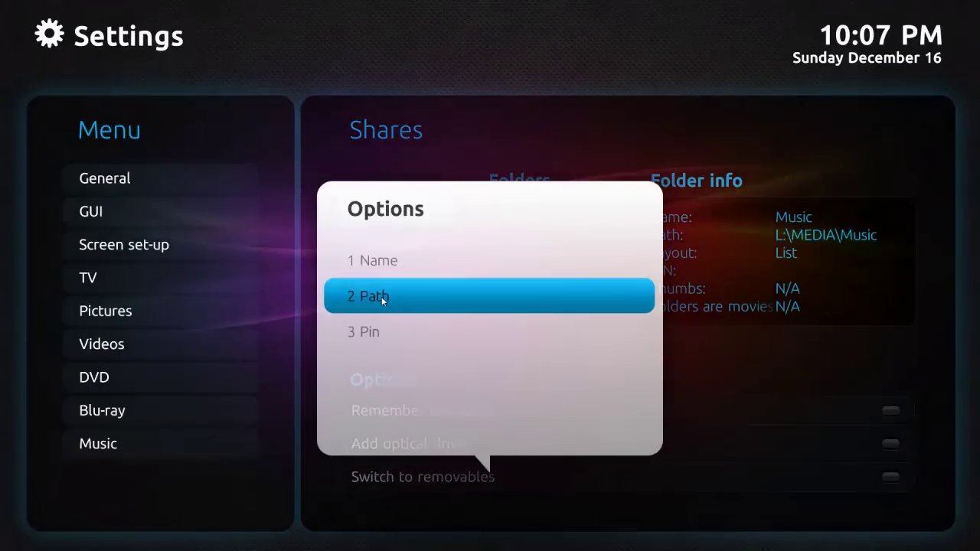
Set the new share's path to L:\MEDIA\MUSIC and finish adding it.
click(381, 298)
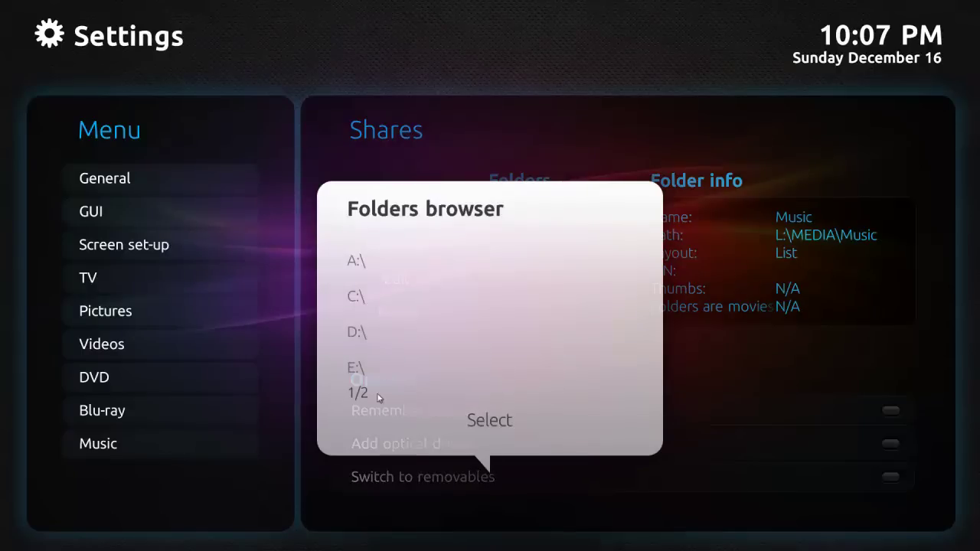
scroll(379, 368, down, 1)
scroll(381, 360, down, 3)
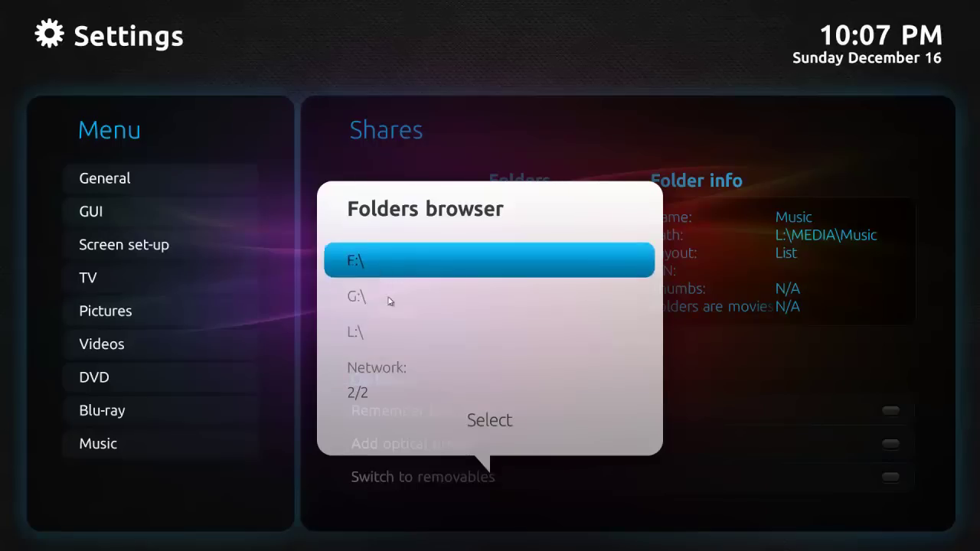
scroll(390, 326, up, 2)
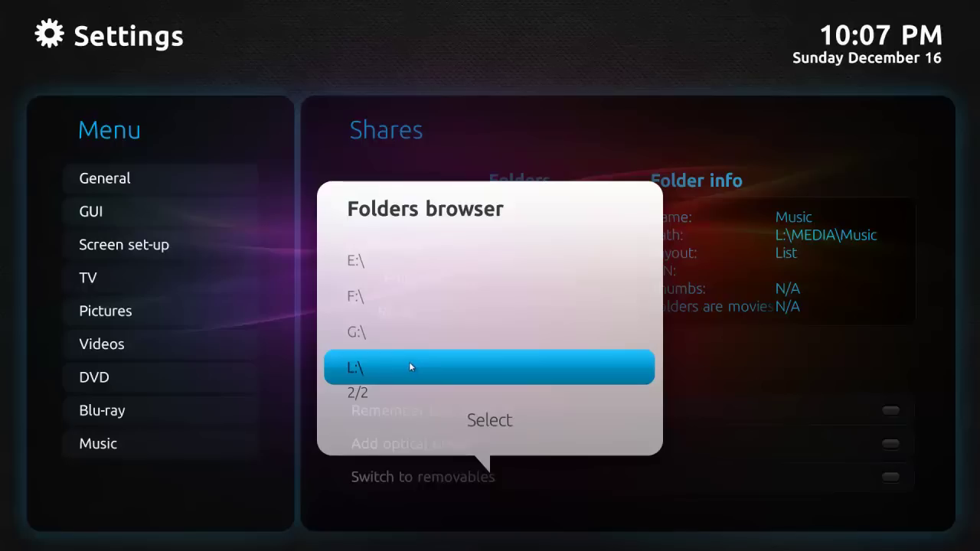
scroll(409, 362, down, 1)
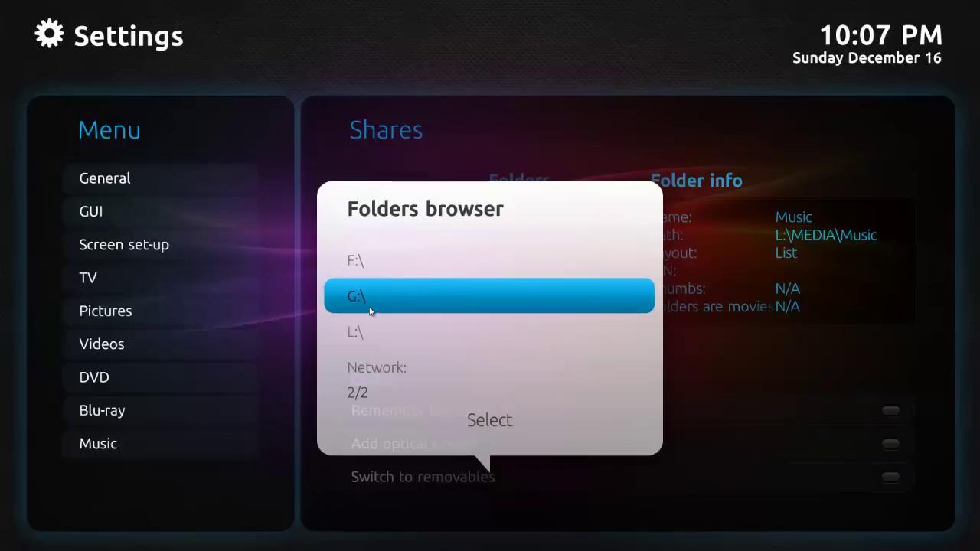
click(374, 333)
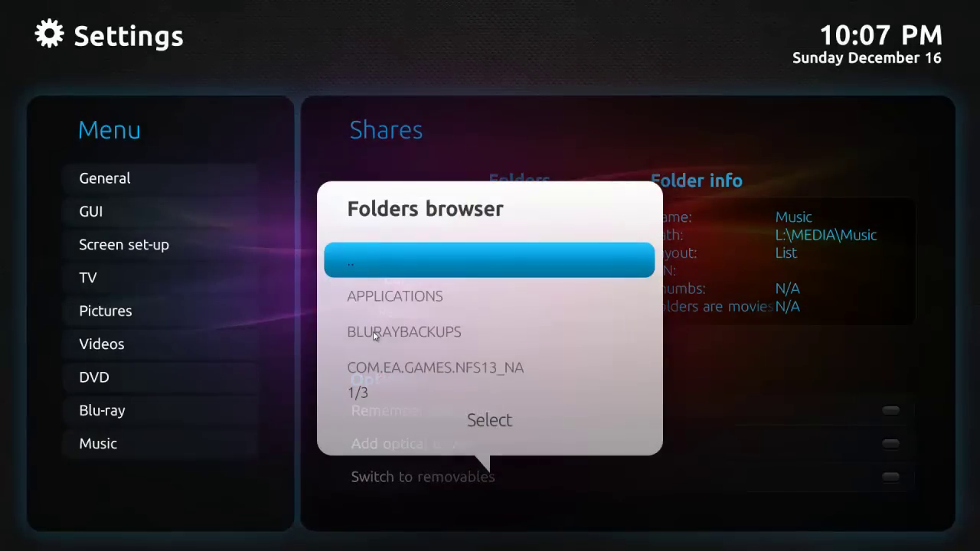
scroll(405, 359, down, 7)
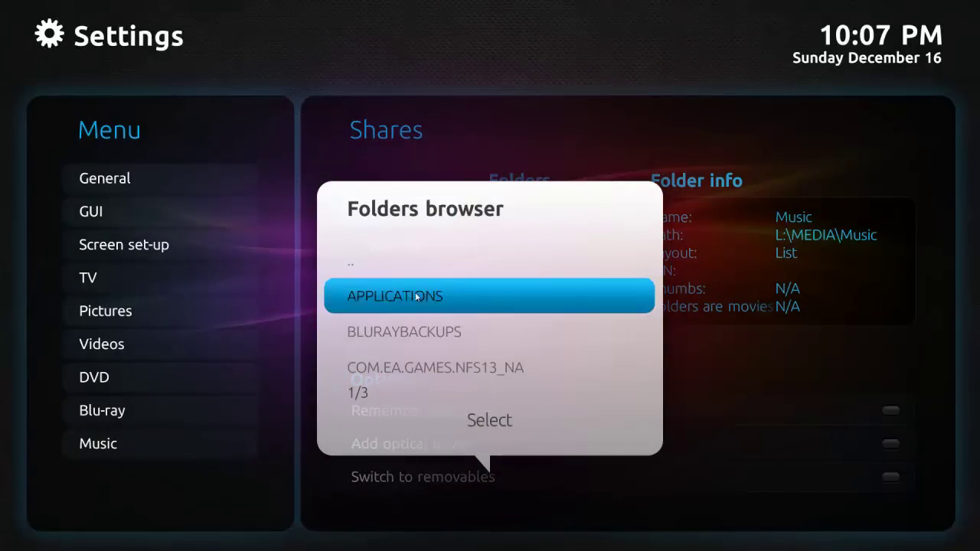
scroll(405, 358, down, 12)
scroll(403, 332, down, 5)
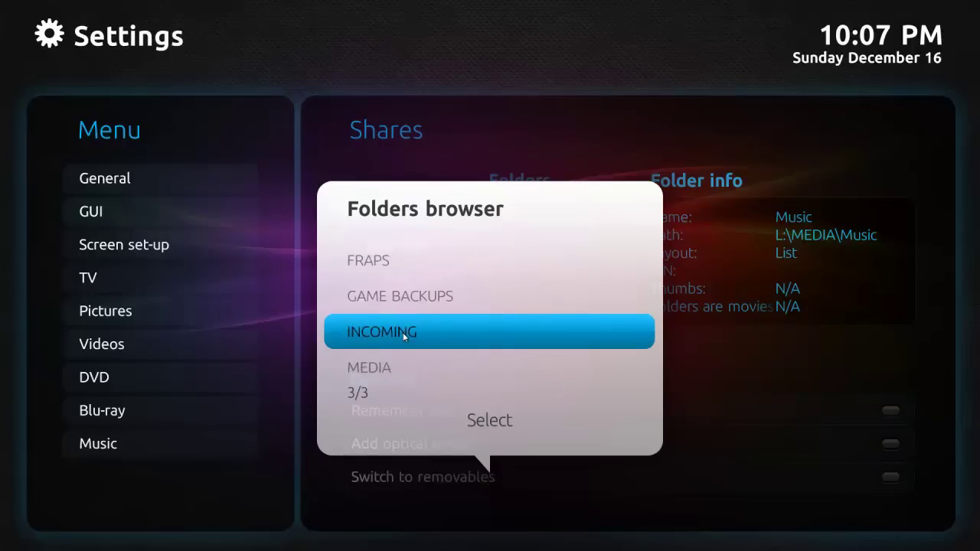
click(382, 366)
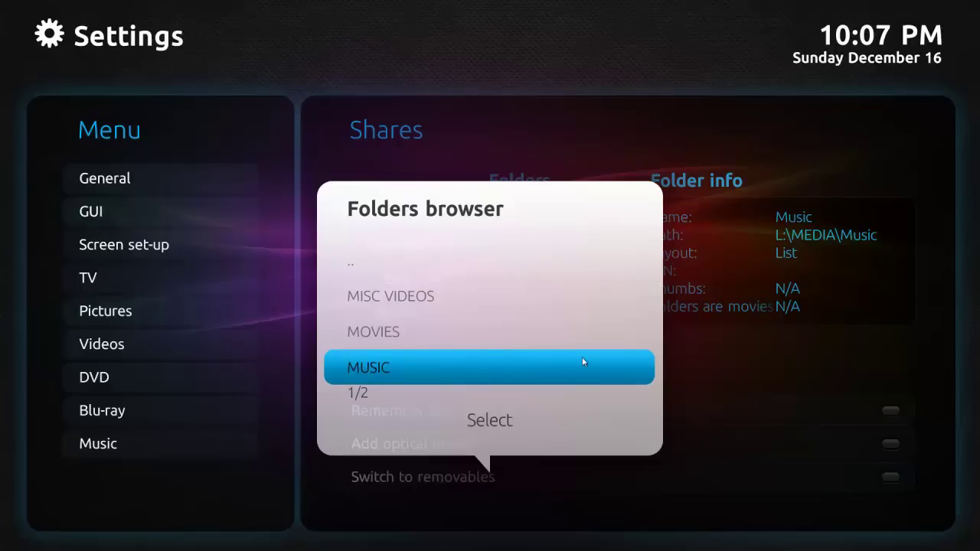
click(491, 423)
key(Down)
key(Escape)
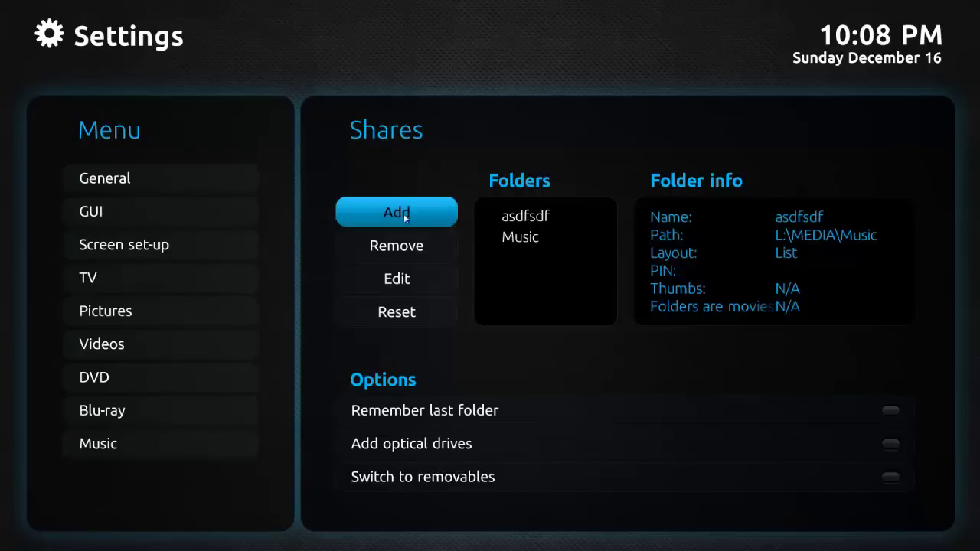
Edit the asdfsdf share and change its path to the FLIGHT OF THE CONCHORDS (APRIL, 2008) folder.
click(396, 279)
right_click(394, 294)
click(394, 294)
scroll(388, 359, down, 3)
click(388, 362)
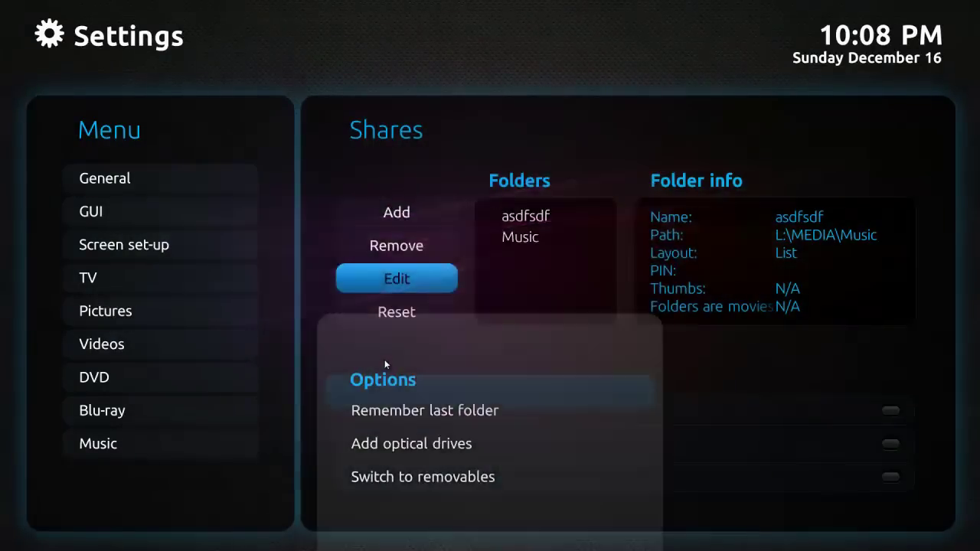
scroll(399, 369, down, 6)
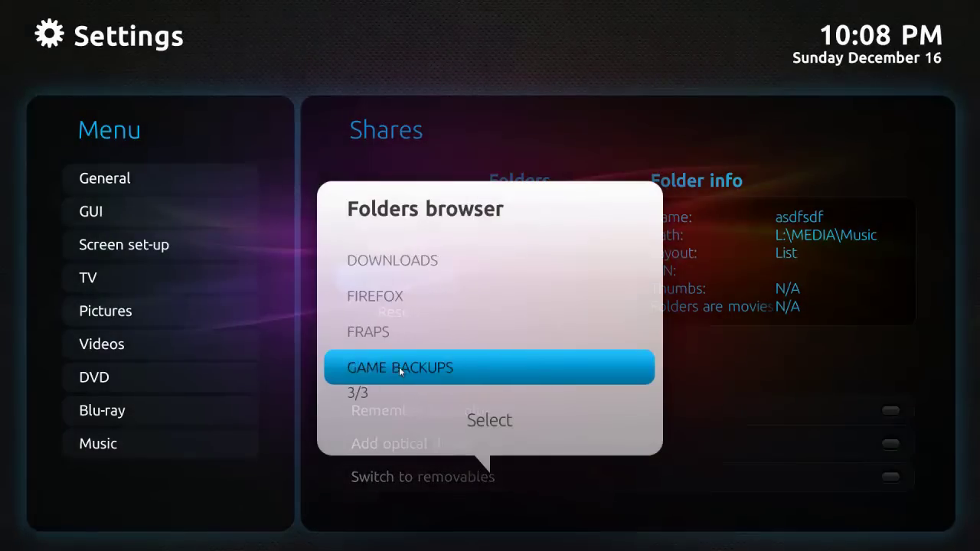
scroll(400, 367, down, 1)
click(399, 367)
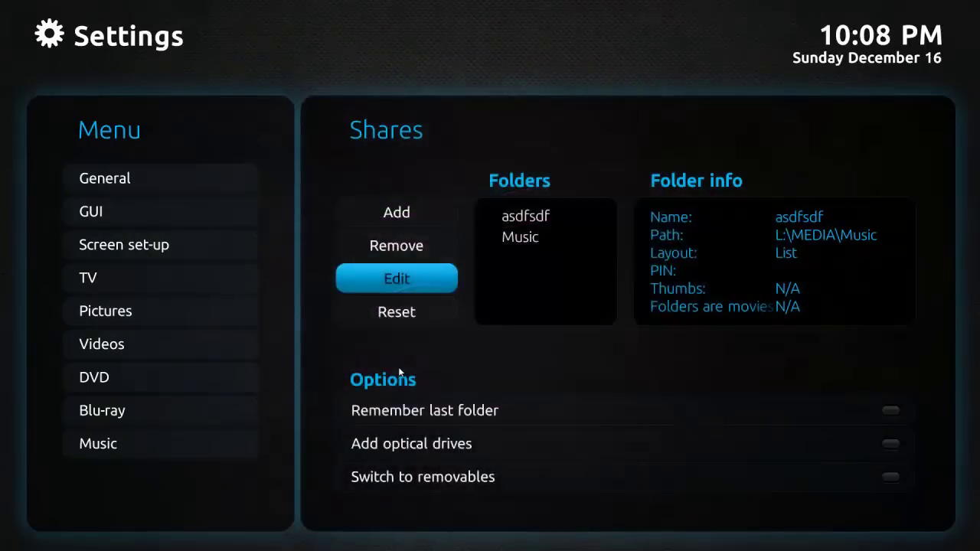
click(399, 367)
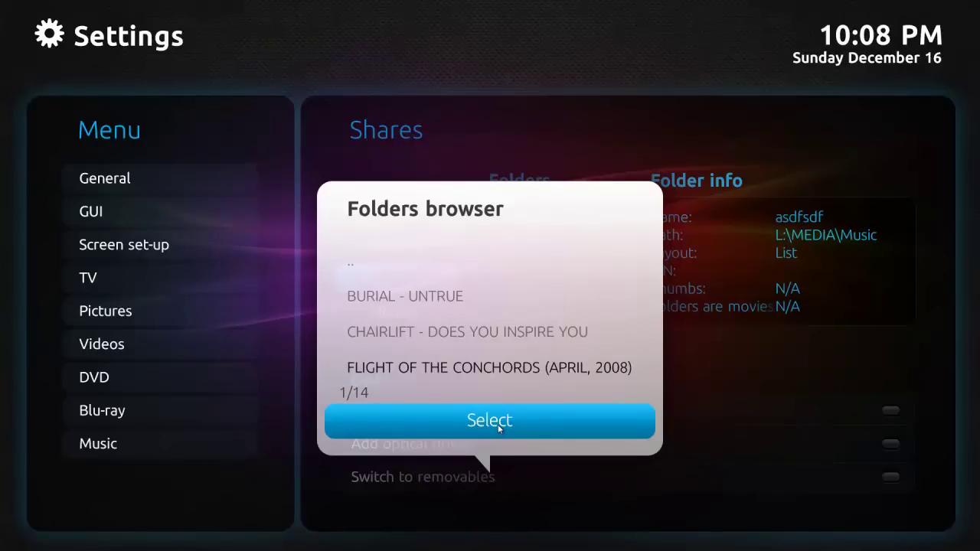
click(498, 425)
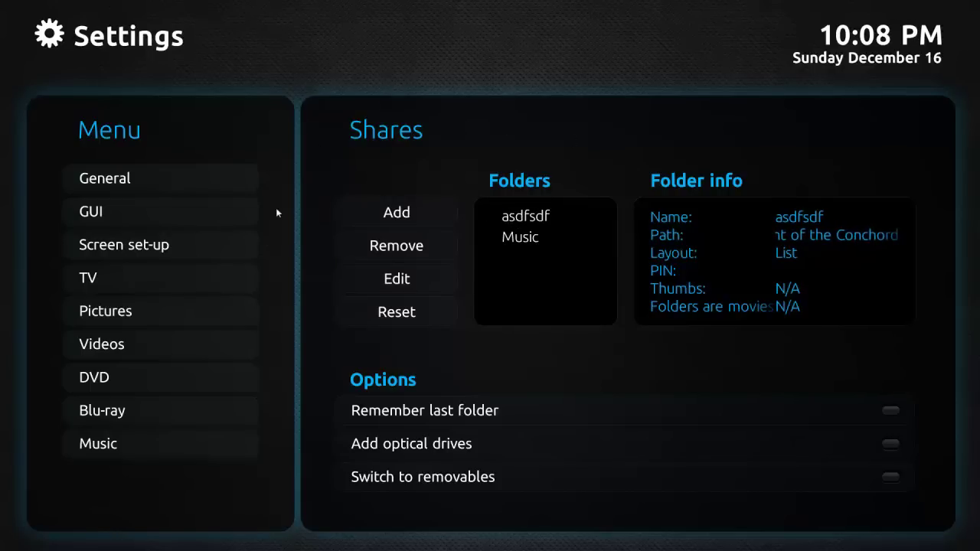
Remove the asdfsdf share from the music folders.
click(376, 243)
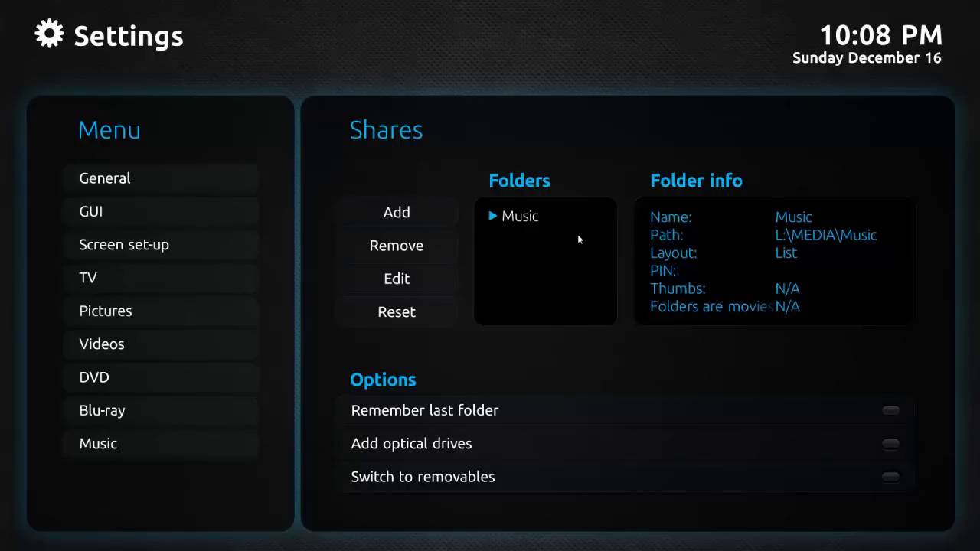
key(Left)
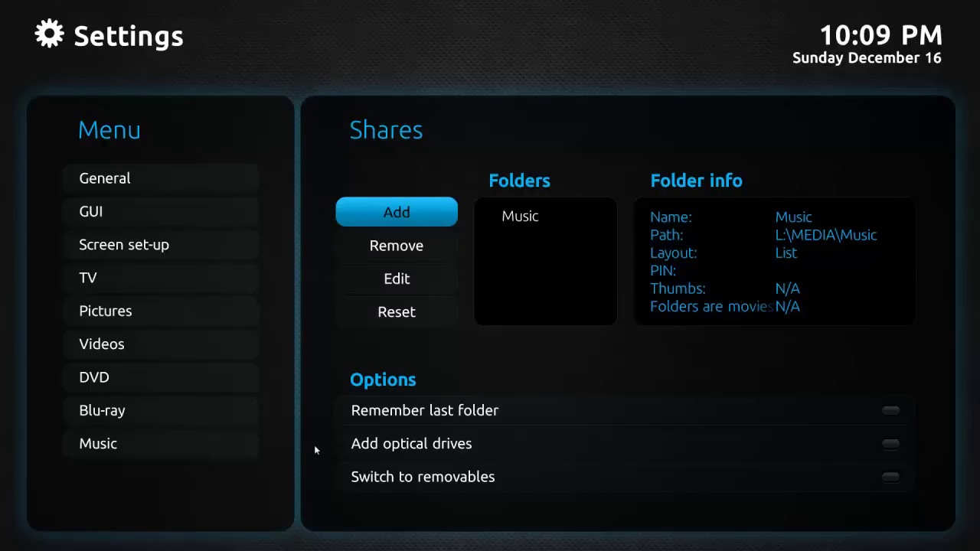
Return to the Music database settings and review the music folder scan options.
key(Escape)
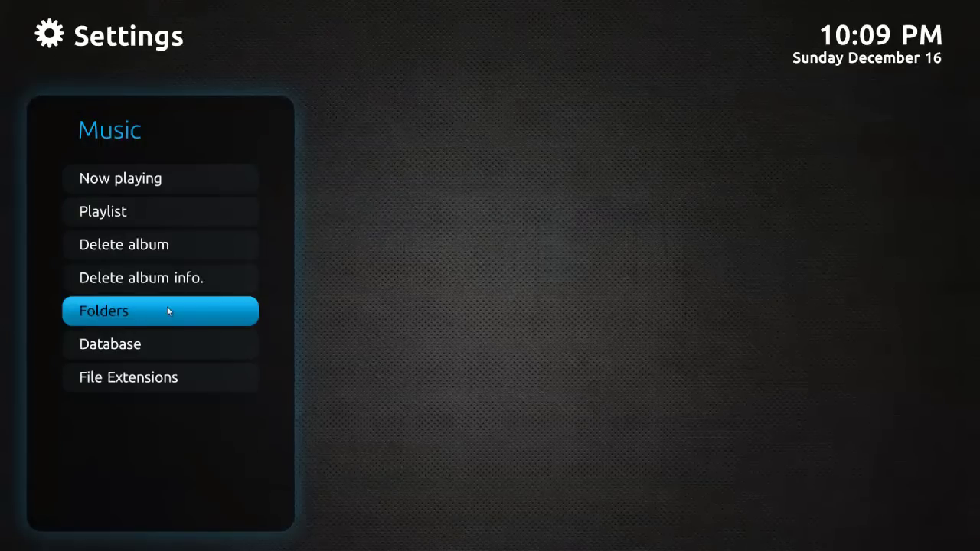
click(155, 348)
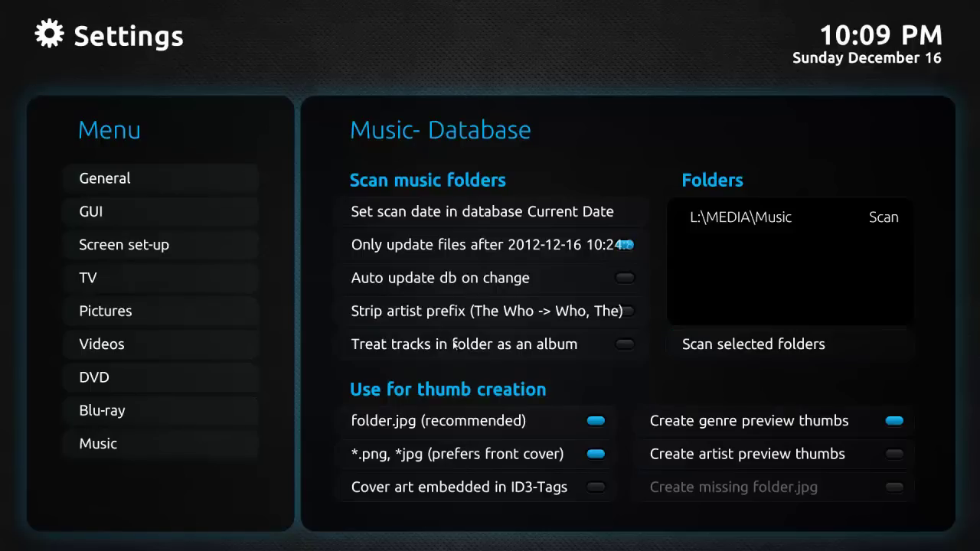
click(402, 279)
Leave the Music settings and open the Videos section of Settings.
key(Escape)
key(Escape)
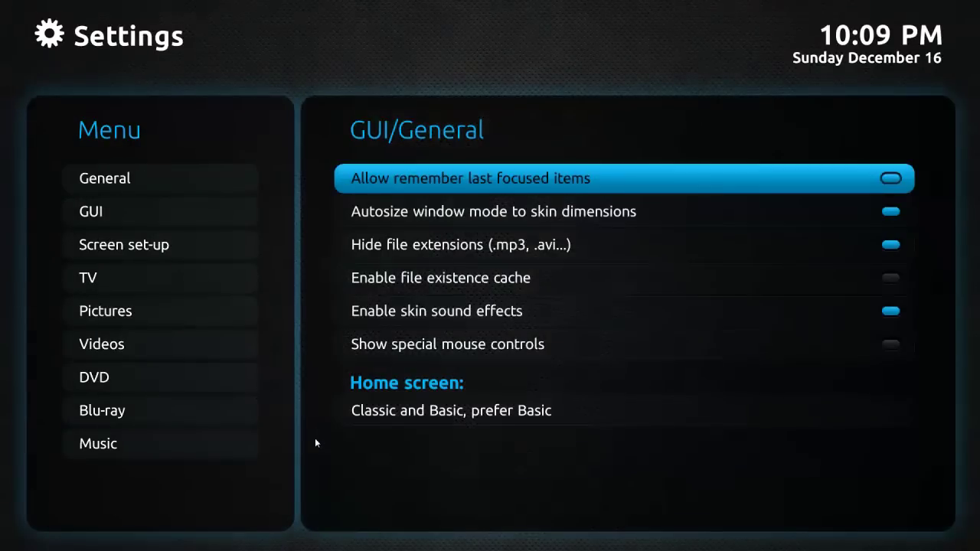
click(140, 344)
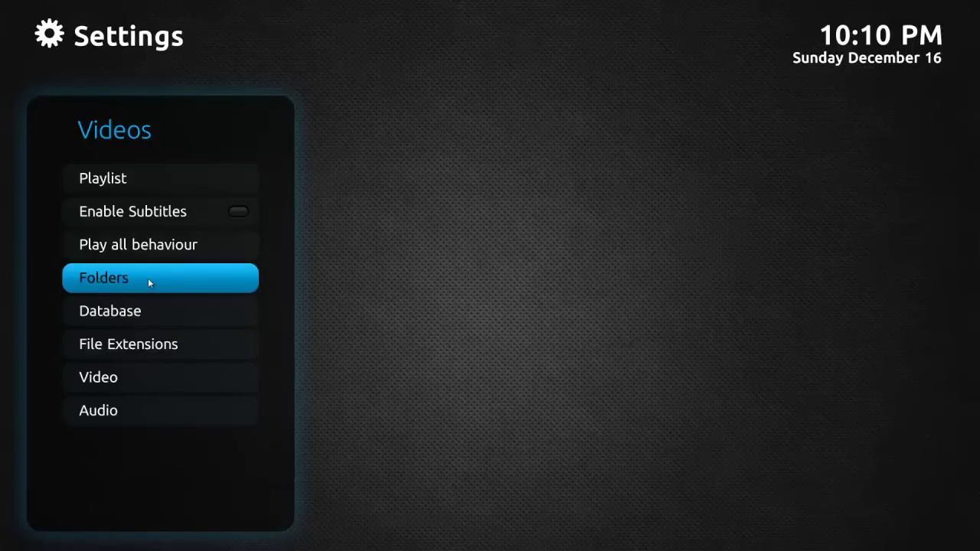
Review the folder shares configured in the Videos and Pictures sections of Settings.
click(121, 278)
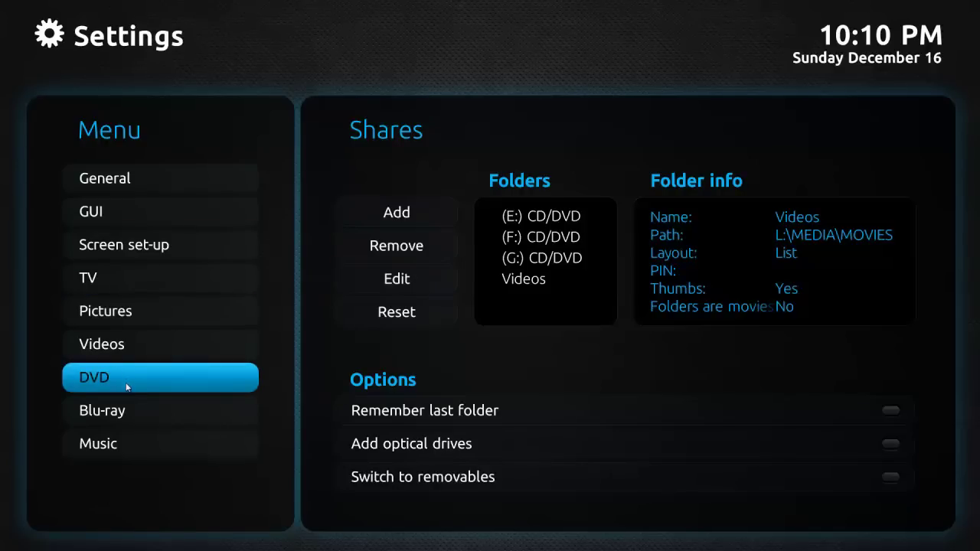
click(134, 311)
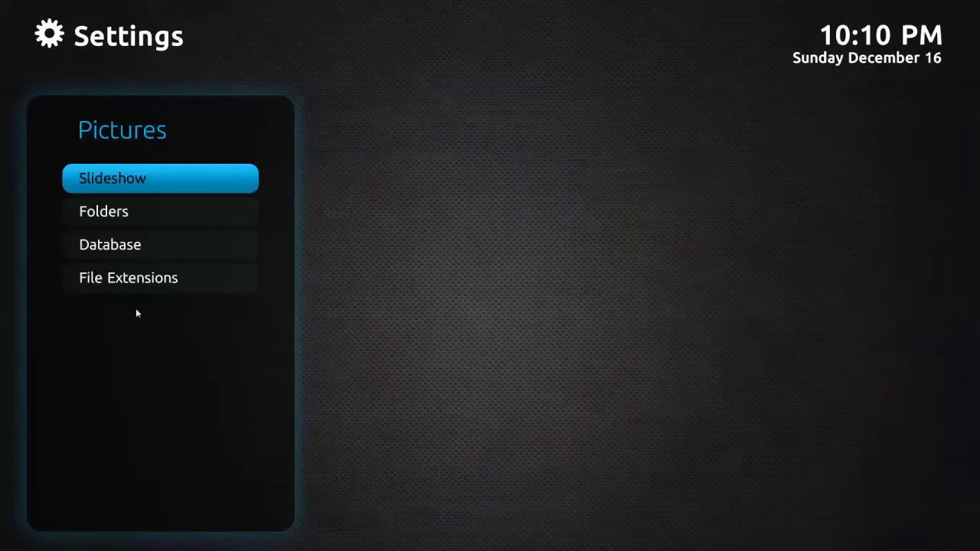
key(Escape)
click(173, 212)
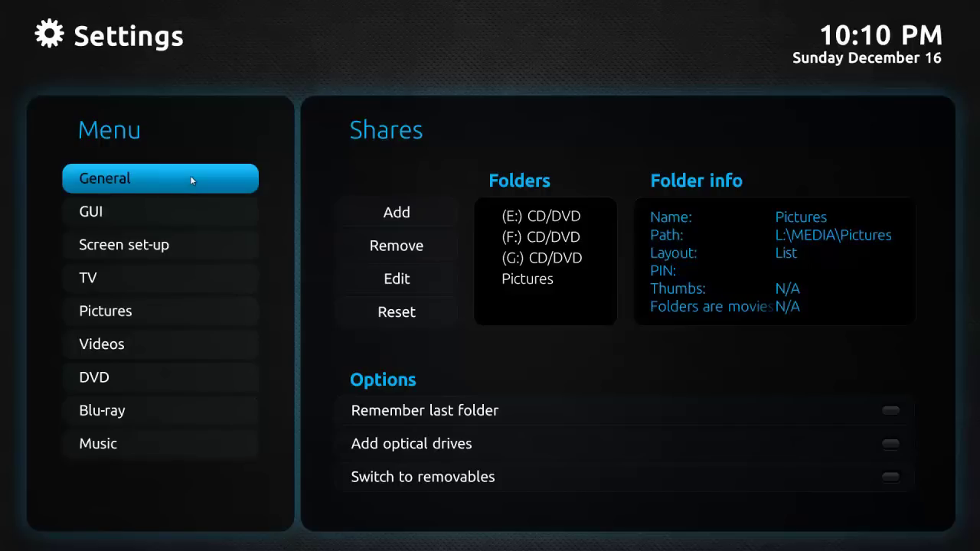
key(Right)
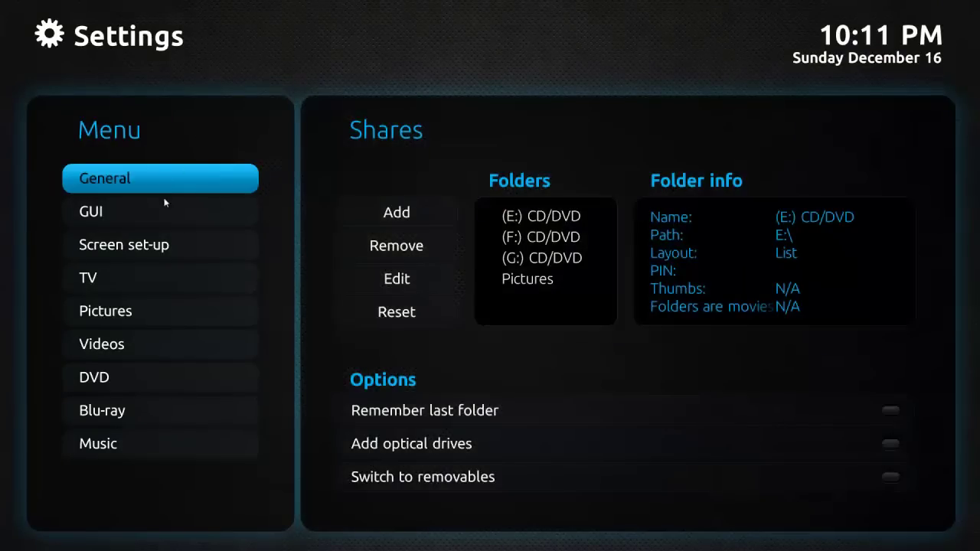
Leave Settings for the home screen and open Online Videos.
right_click(176, 282)
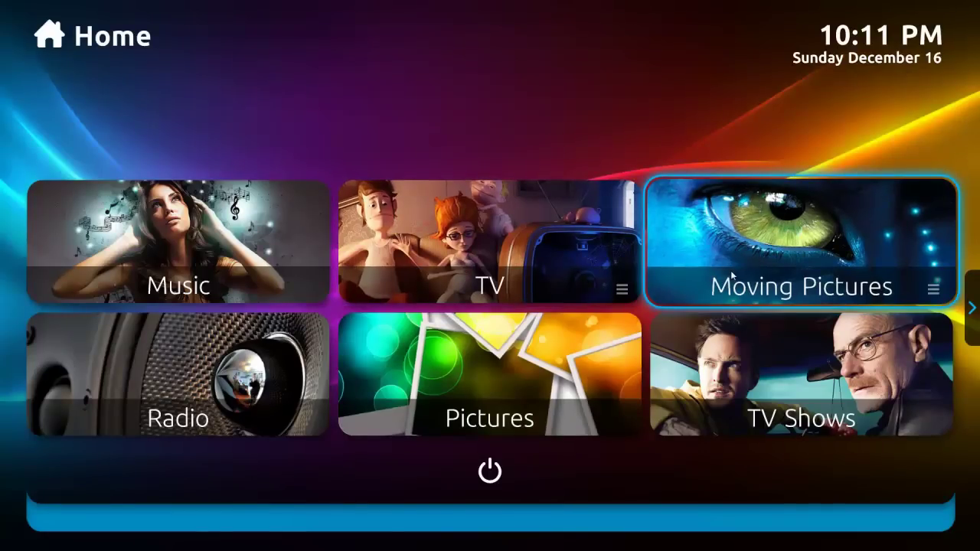
scroll(731, 277, down, 1)
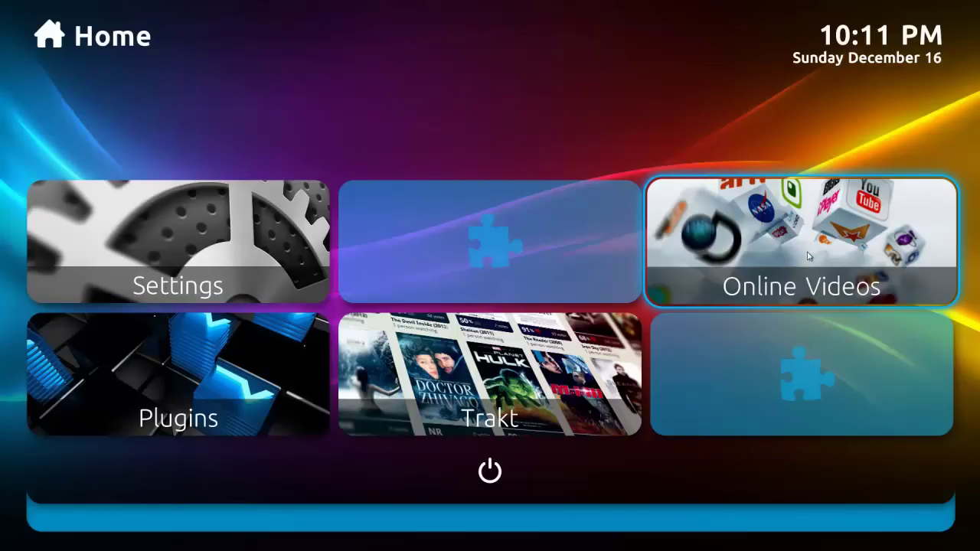
click(808, 256)
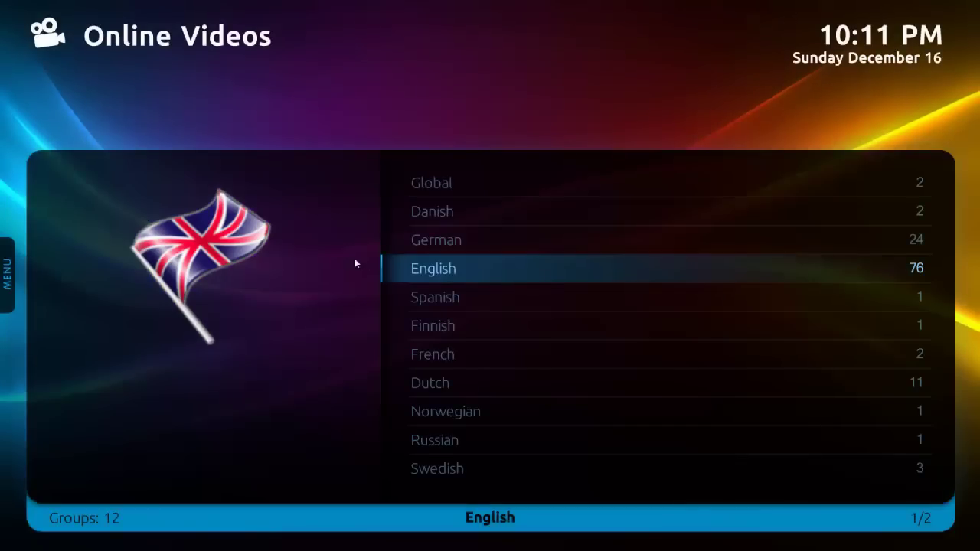
Open YouTube from the English site group and browse through its categories.
click(441, 269)
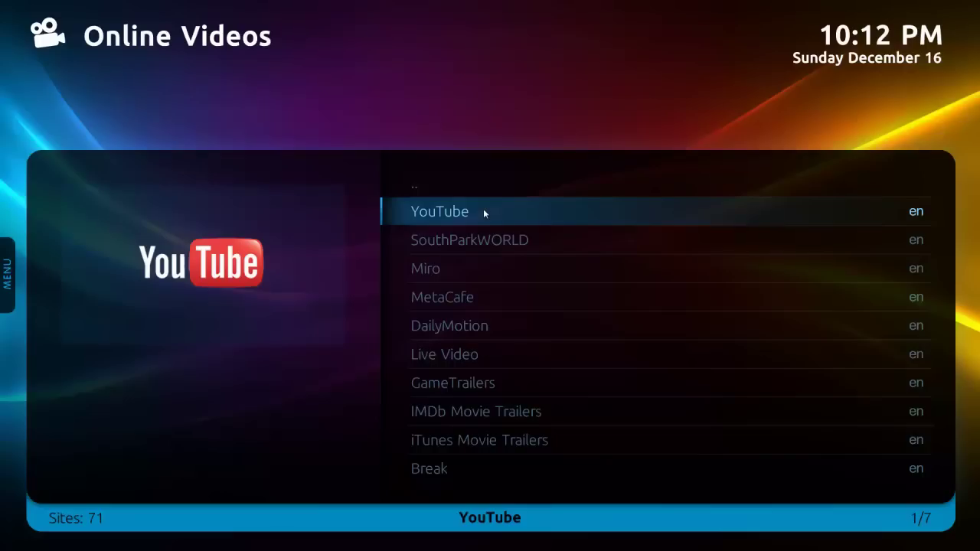
click(479, 209)
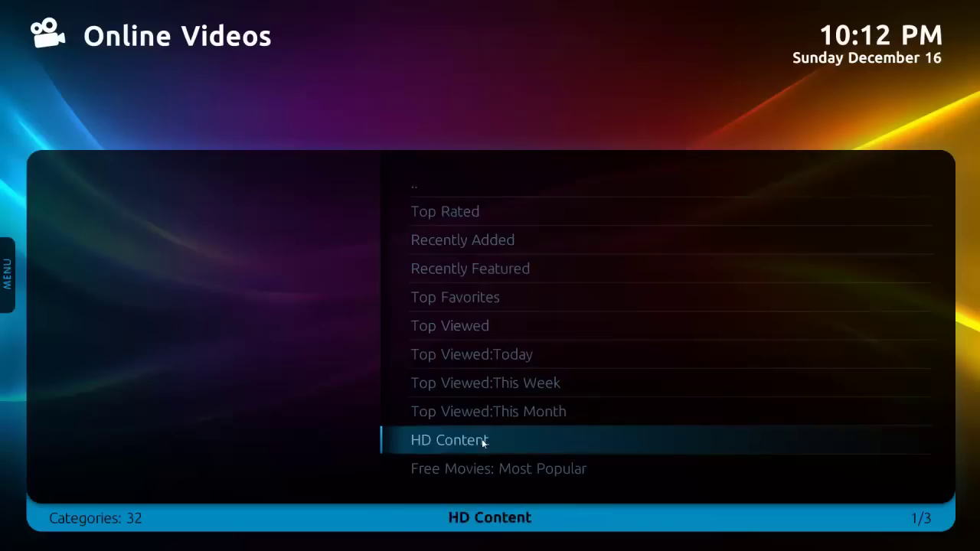
scroll(480, 459, down, 5)
scroll(480, 469, down, 10)
scroll(483, 468, down, 6)
scroll(483, 469, down, 2)
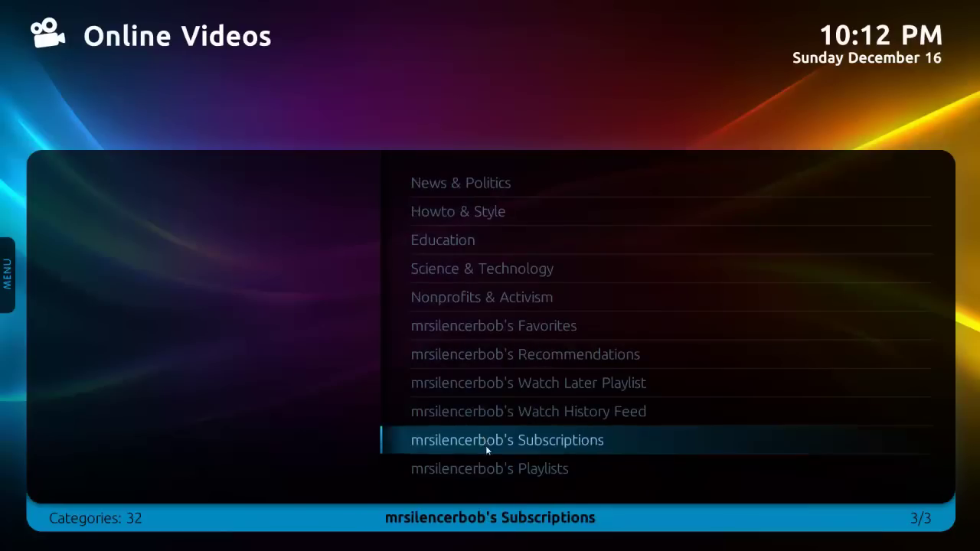
View the videos in the account's YouTube Recommendations and return to the site list.
click(499, 239)
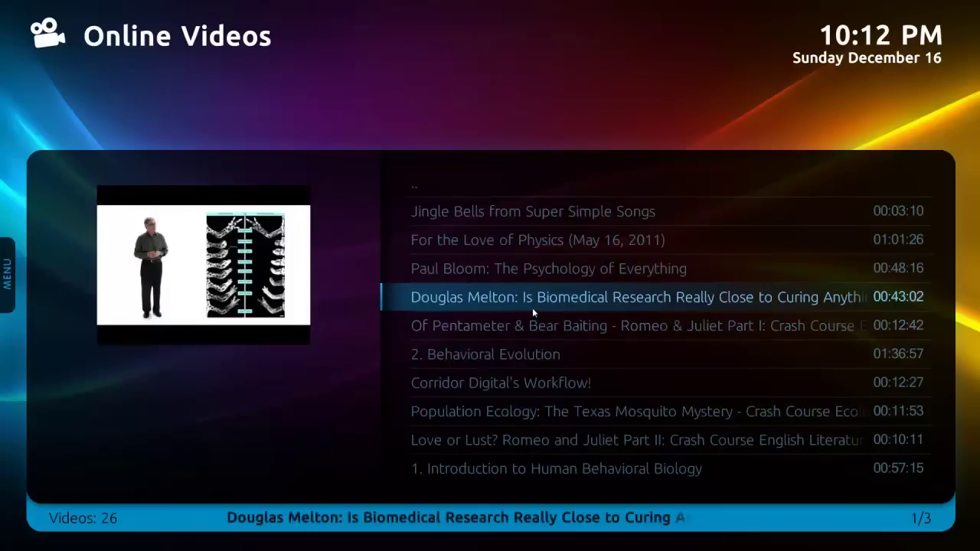
key(BackSpace)
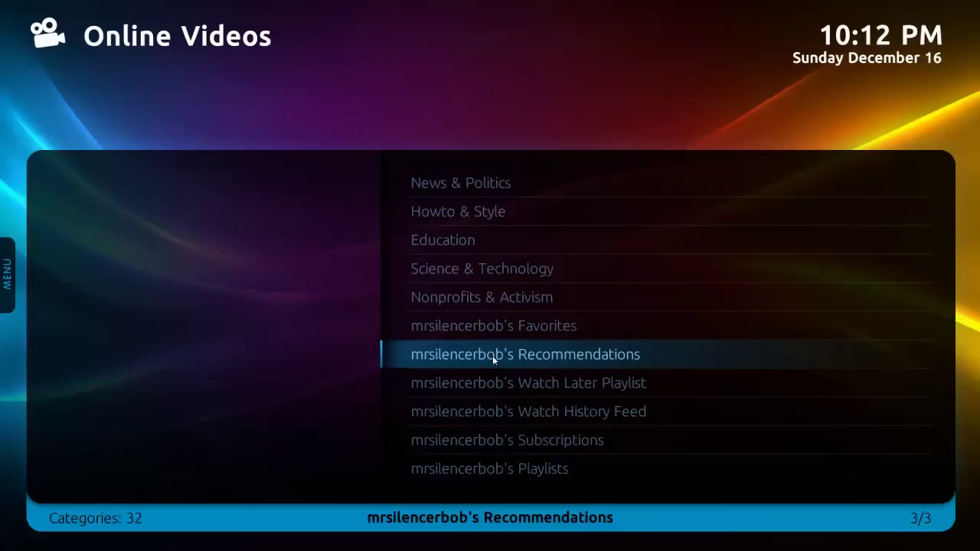
key(BackSpace)
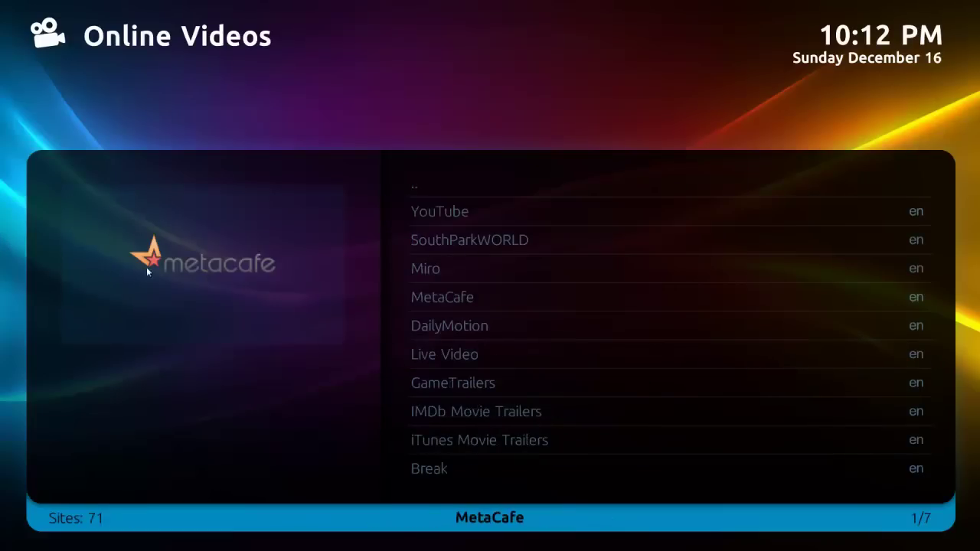
Review the YouTube site settings, including video quality, account login fields and videos per page, and close them.
right_click(477, 211)
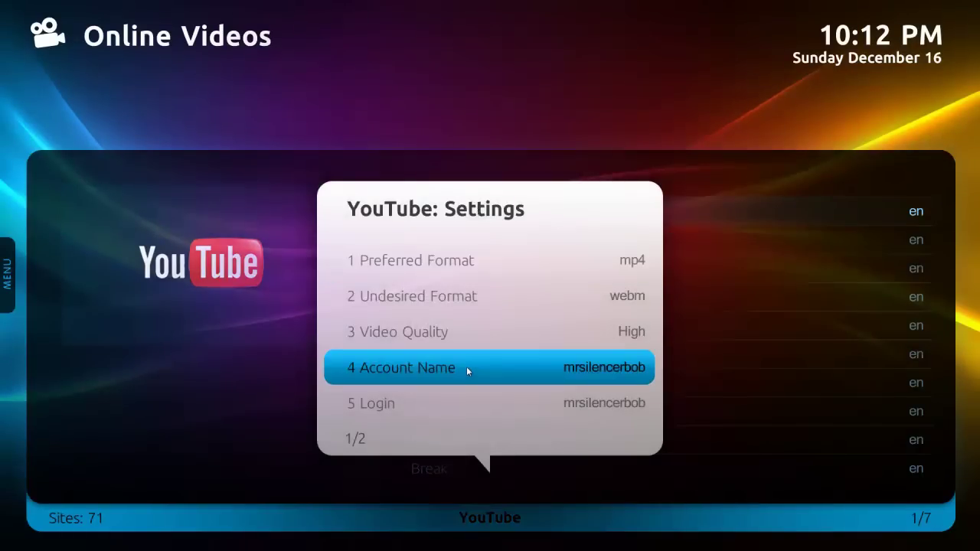
scroll(464, 369, down, 1)
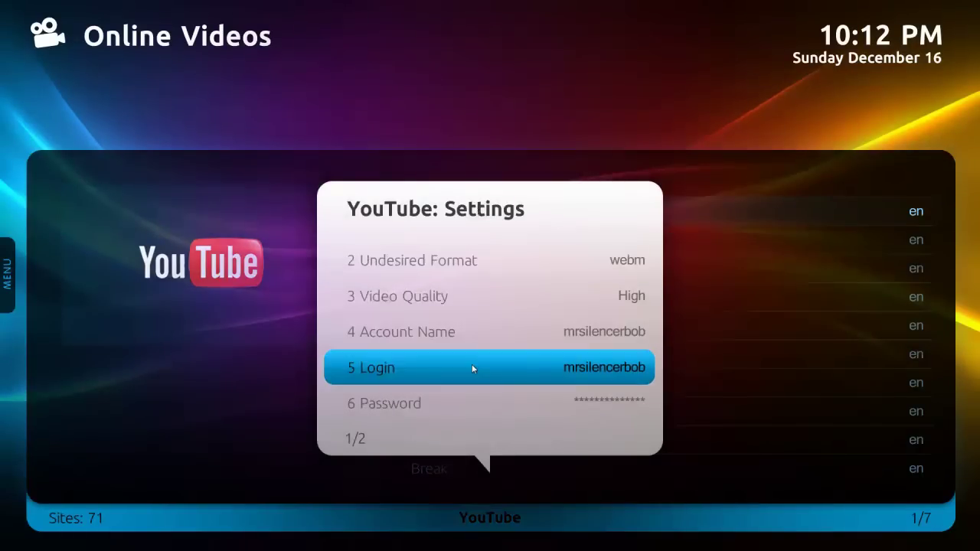
scroll(472, 364, down, 1)
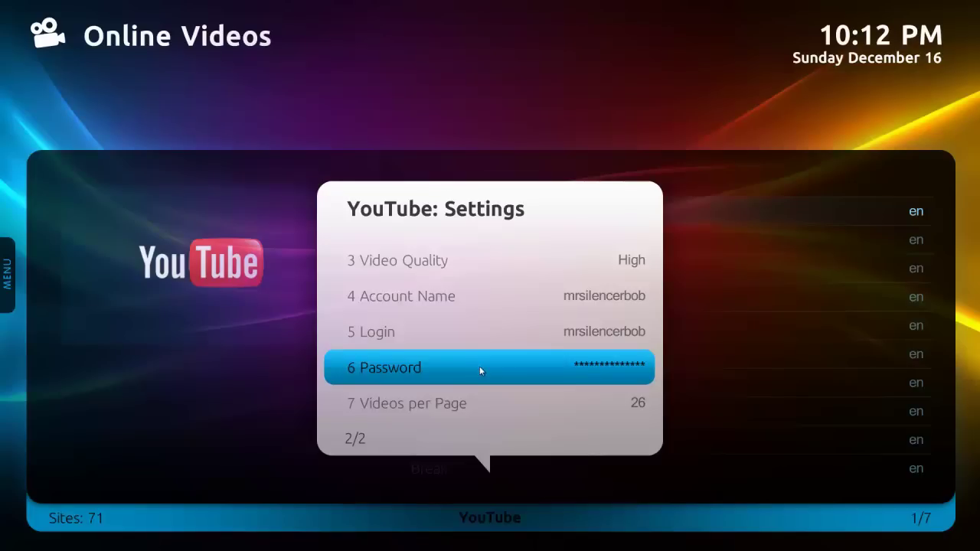
key(Escape)
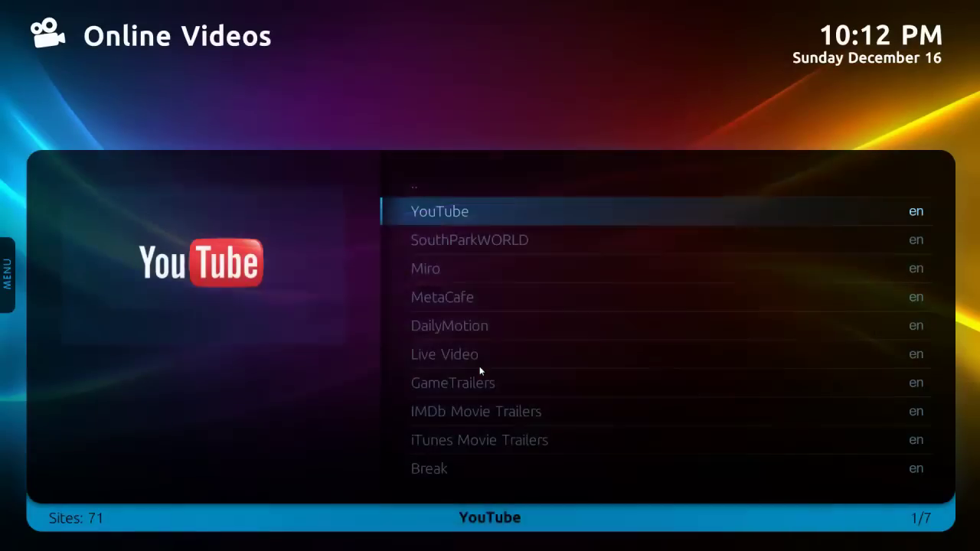
Reopen YouTube and list the videos from the account's Subscriptions.
click(480, 218)
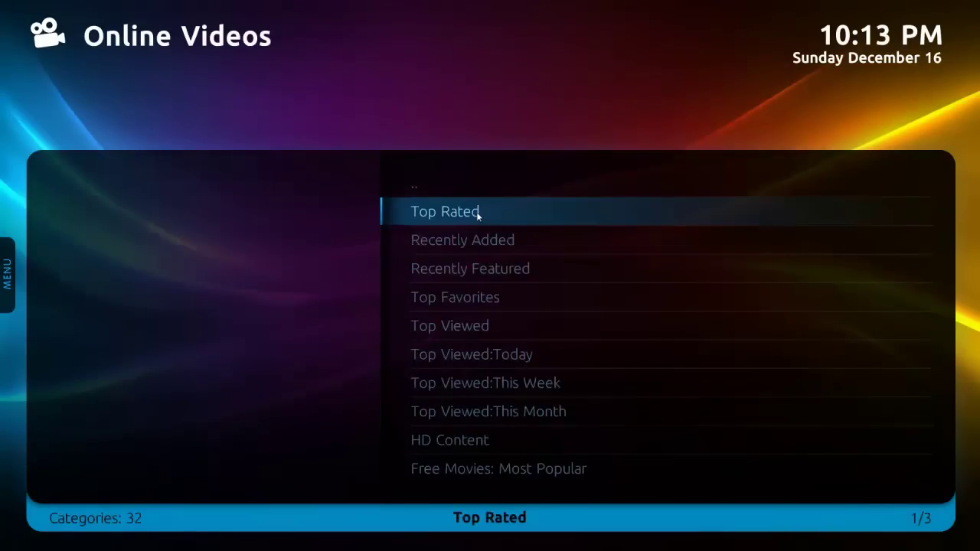
scroll(476, 211, up, 2)
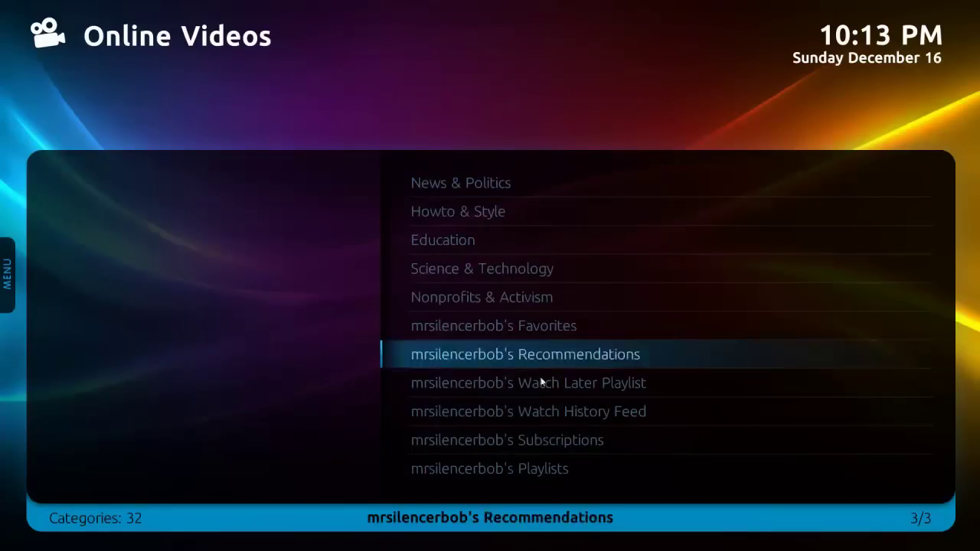
click(551, 441)
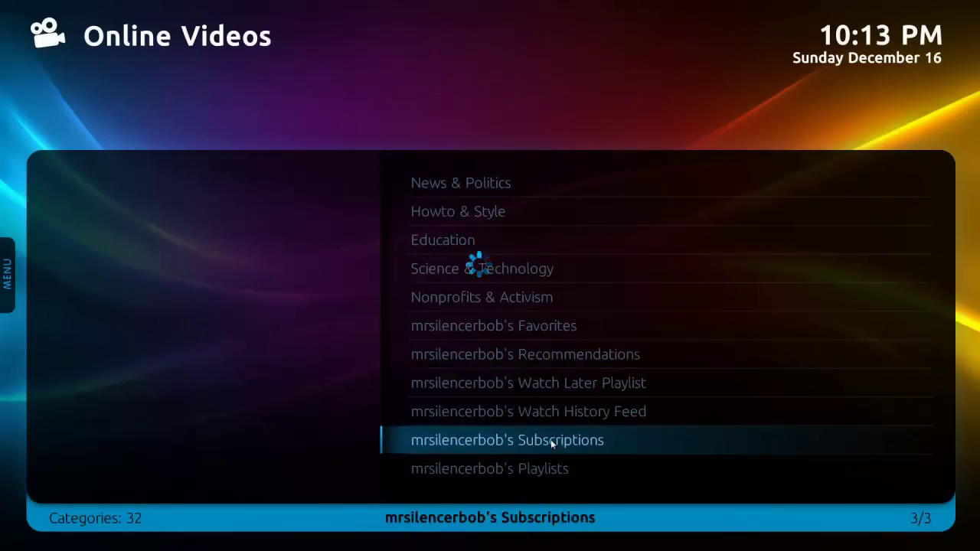
click(466, 213)
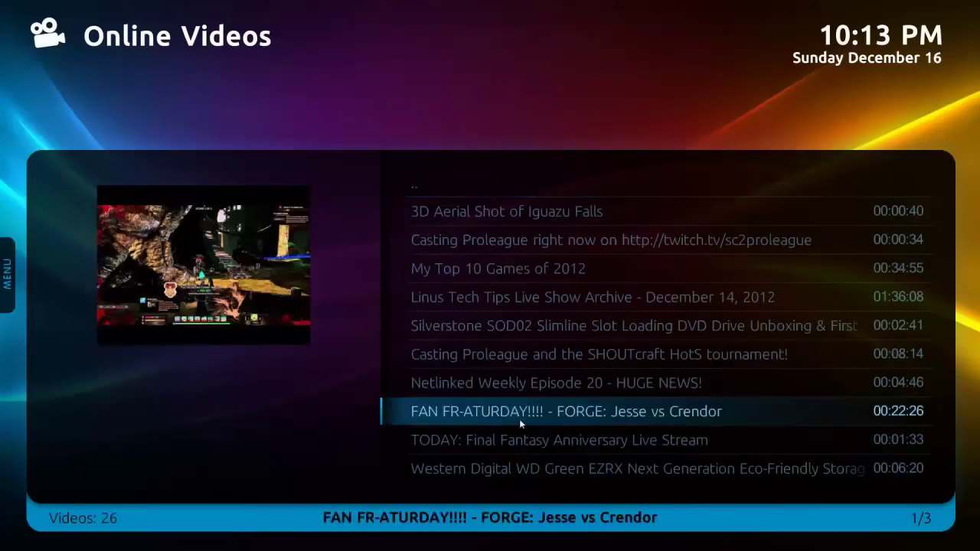
Review the available formats for the My Top 10 Games of 2012 video and choose one for playback.
click(538, 271)
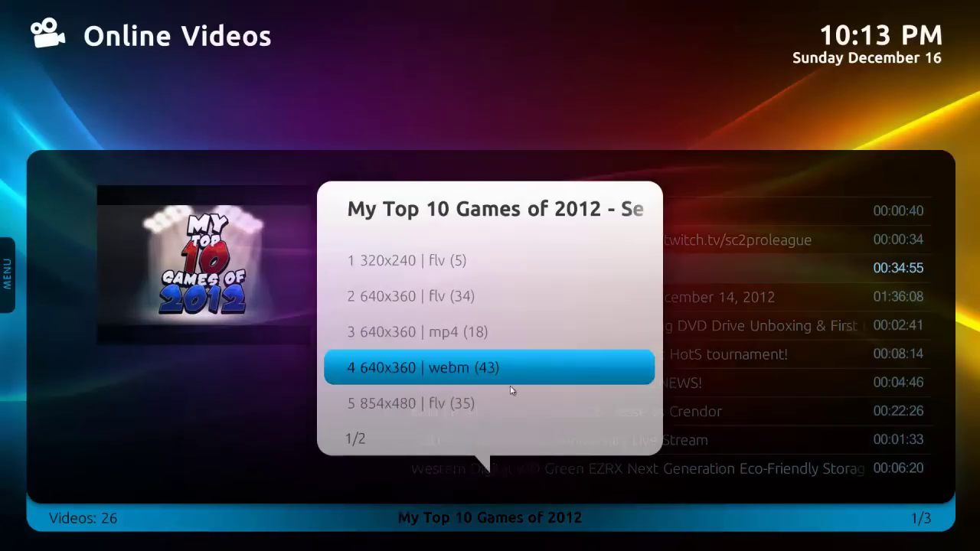
scroll(509, 402, down, 2)
scroll(510, 394, down, 1)
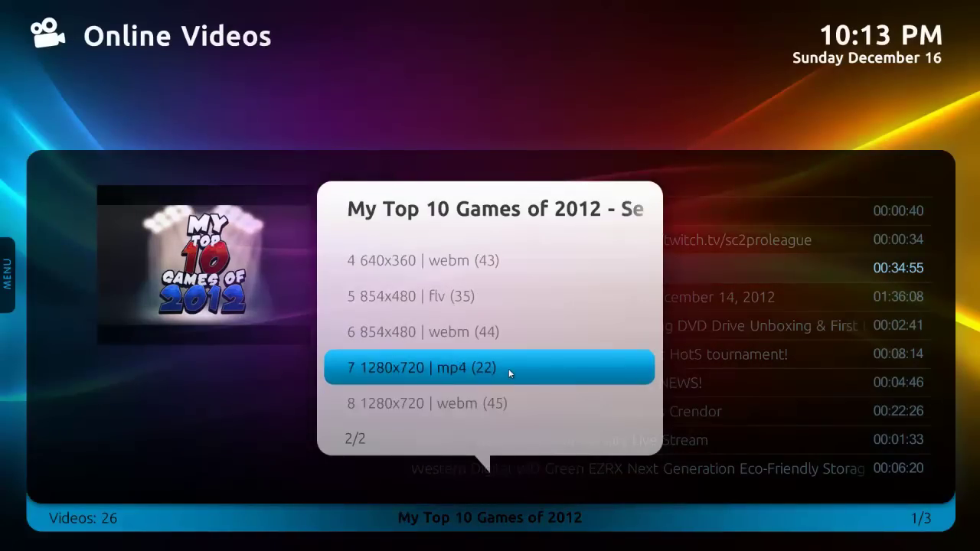
scroll(510, 383, up, 3)
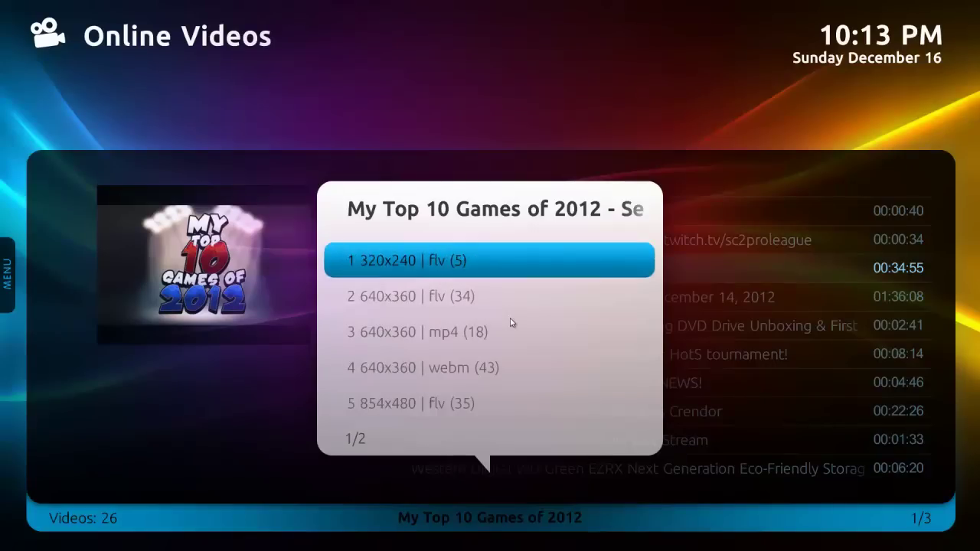
scroll(509, 401, down, 2)
click(510, 401)
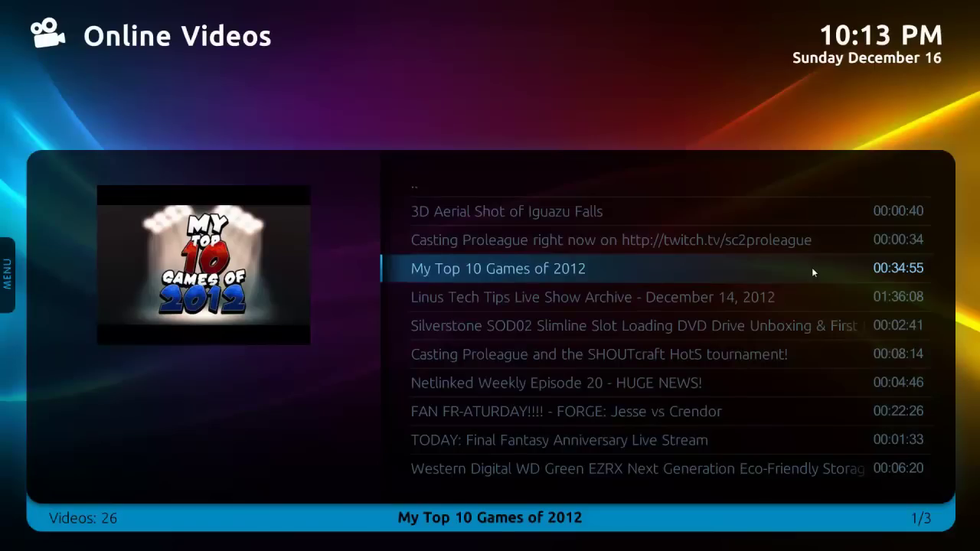
Browse up and down the list of subscription videos.
key(Down)
key(Down)
key(Down)
key(Down)
key(Down)
key(Down)
key(Down)
key(Down)
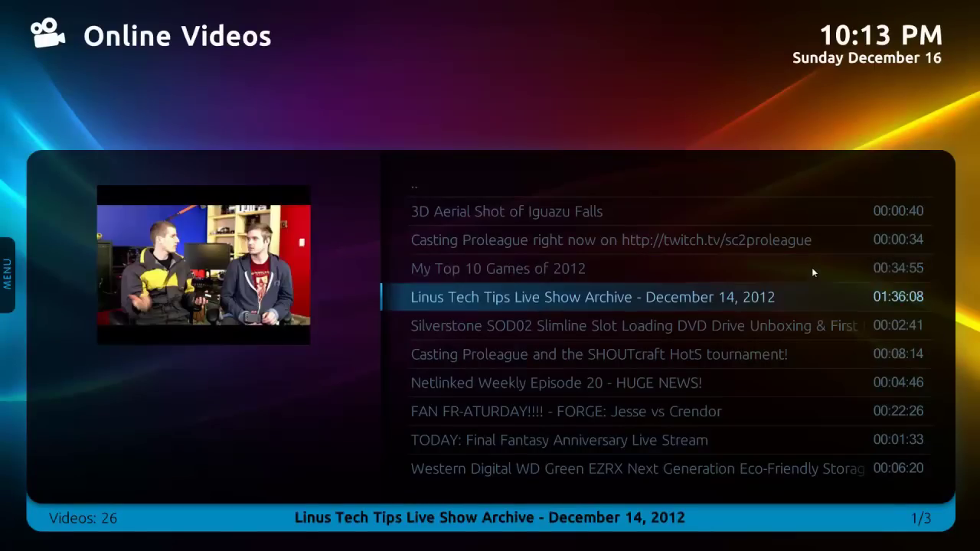
key(Down)
key(Up)
key(Up)
key(Up)
key(Up)
key(Up)
key(Up)
key(Up)
key(Up)
key(Up)
key(Up)
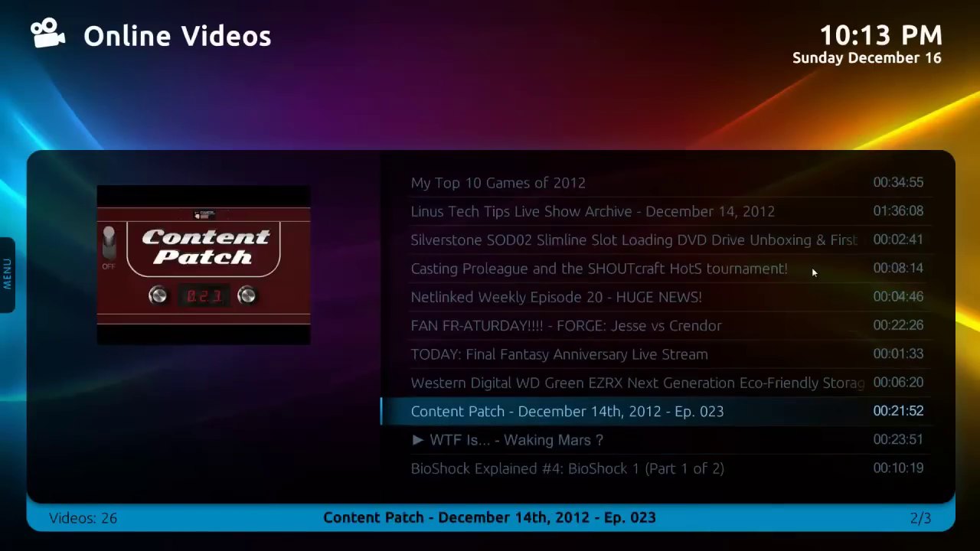
key(Down)
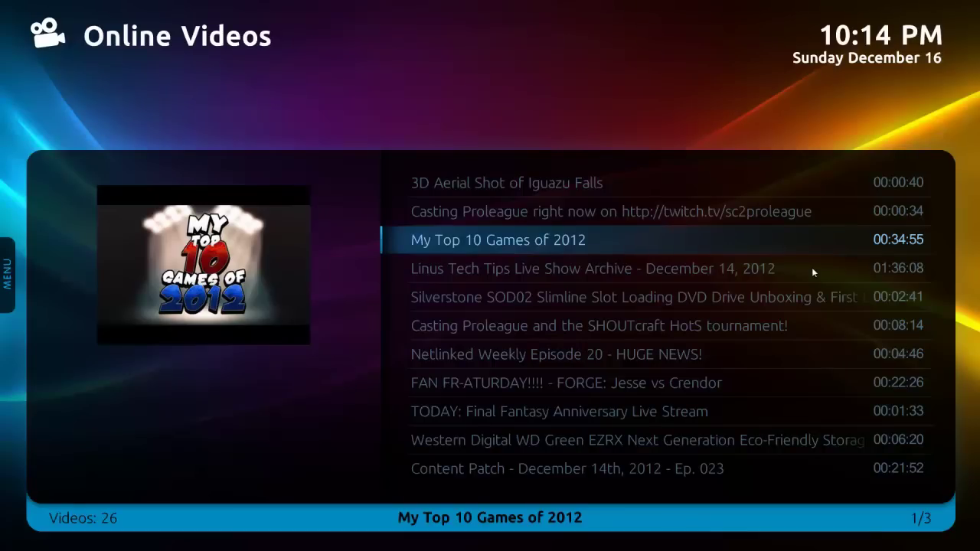
Leave Online Videos for the home screen and go to the Moving Pictures tile.
key(BackSpace)
key(BackSpace)
key(BackSpace)
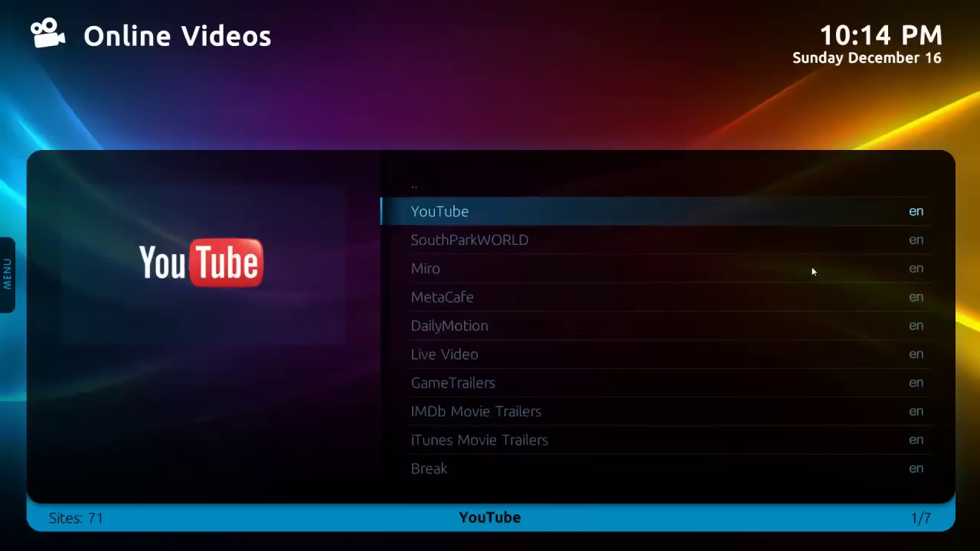
key(BackSpace)
key(BackSpace)
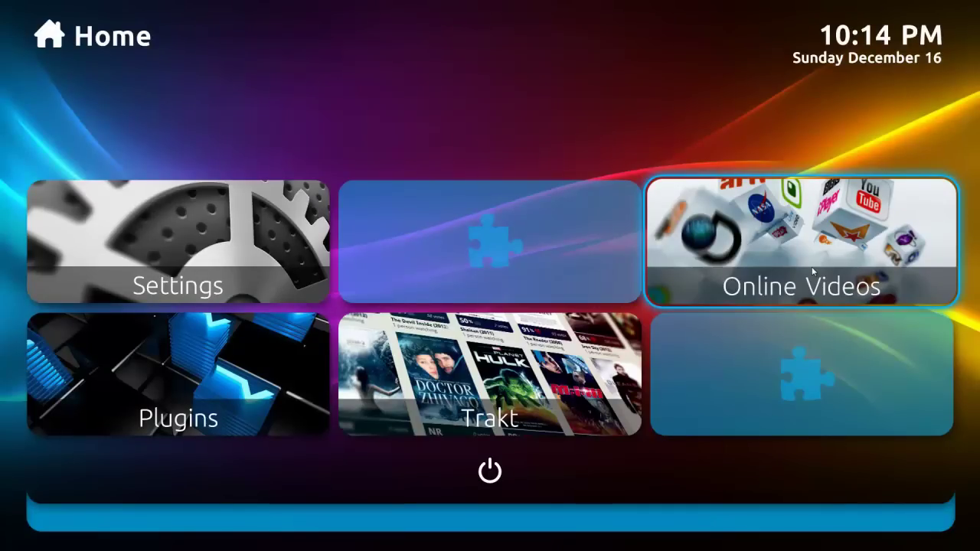
key(Left)
key(Left)
key(Left)
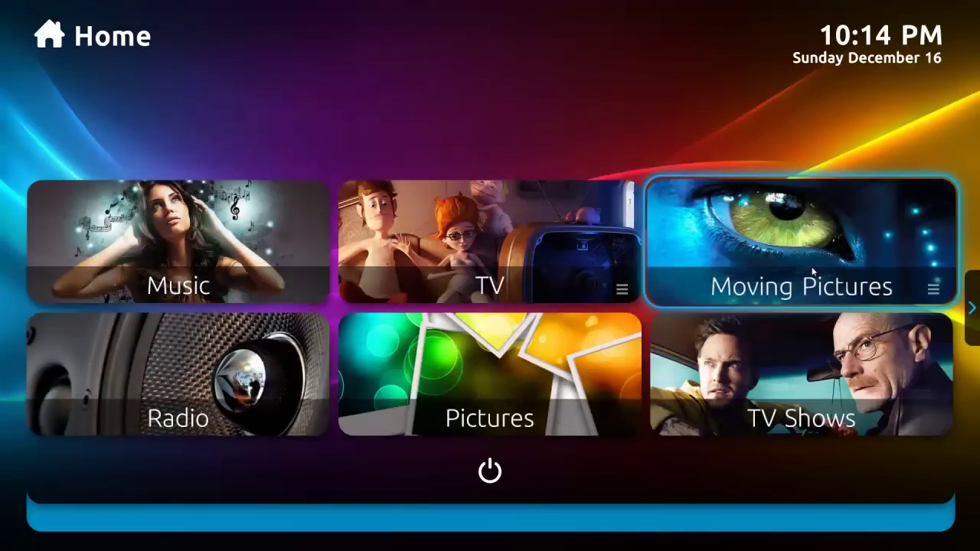